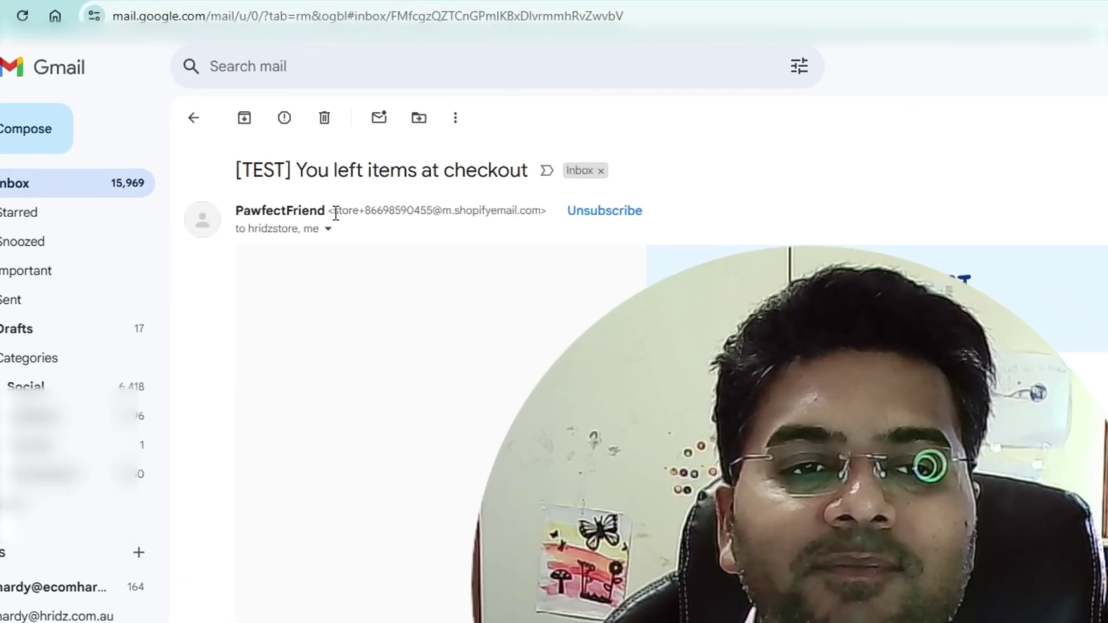
# Highlight the test checkout email's shopifyemail.com sender address to inspect it
pyautogui.moveTo(251, 161); pyautogui.dragTo(364, 164)
pyautogui.moveTo(512, 219); pyautogui.dragTo(541, 217)
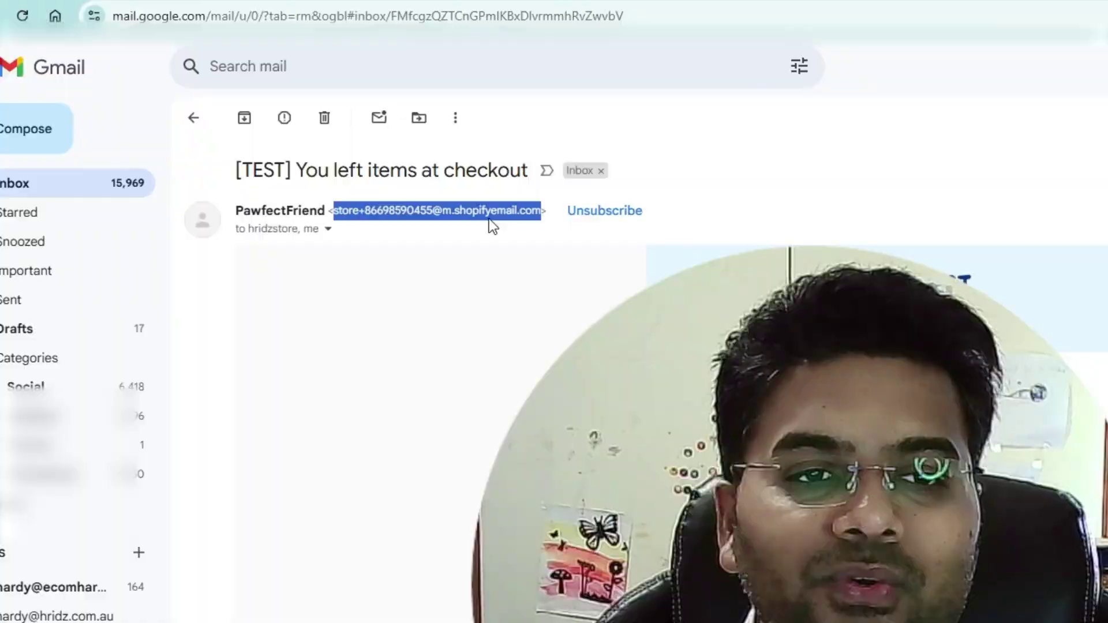
pyautogui.click(421, 208)
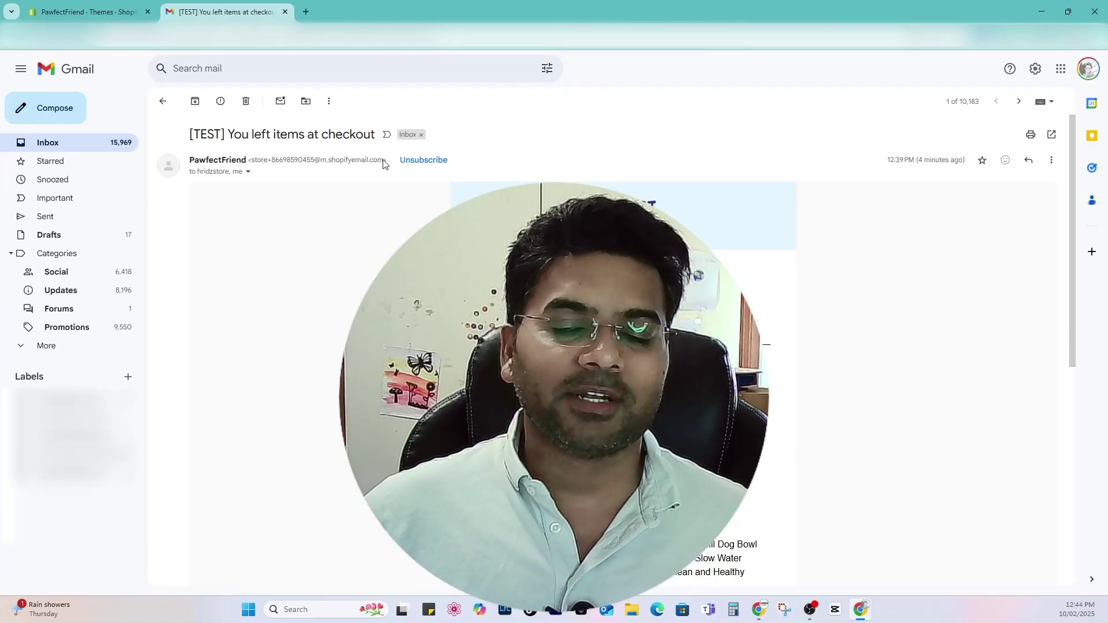
pyautogui.moveTo(384, 161); pyautogui.dragTo(257, 163)
pyautogui.click(324, 157)
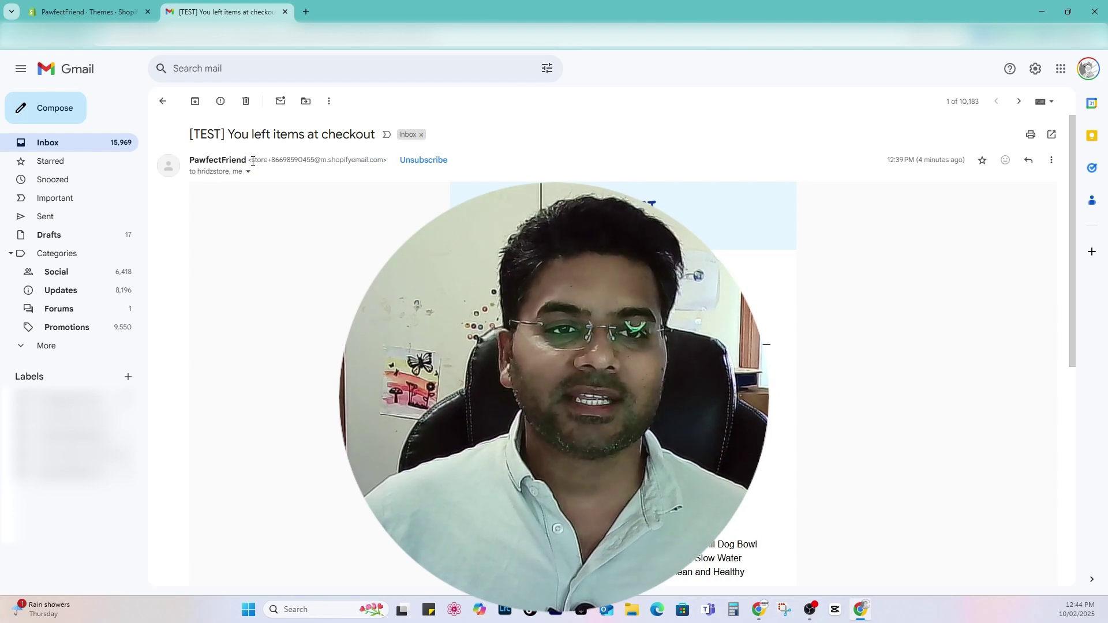
pyautogui.moveTo(252, 162); pyautogui.dragTo(353, 161)
pyautogui.click(366, 157)
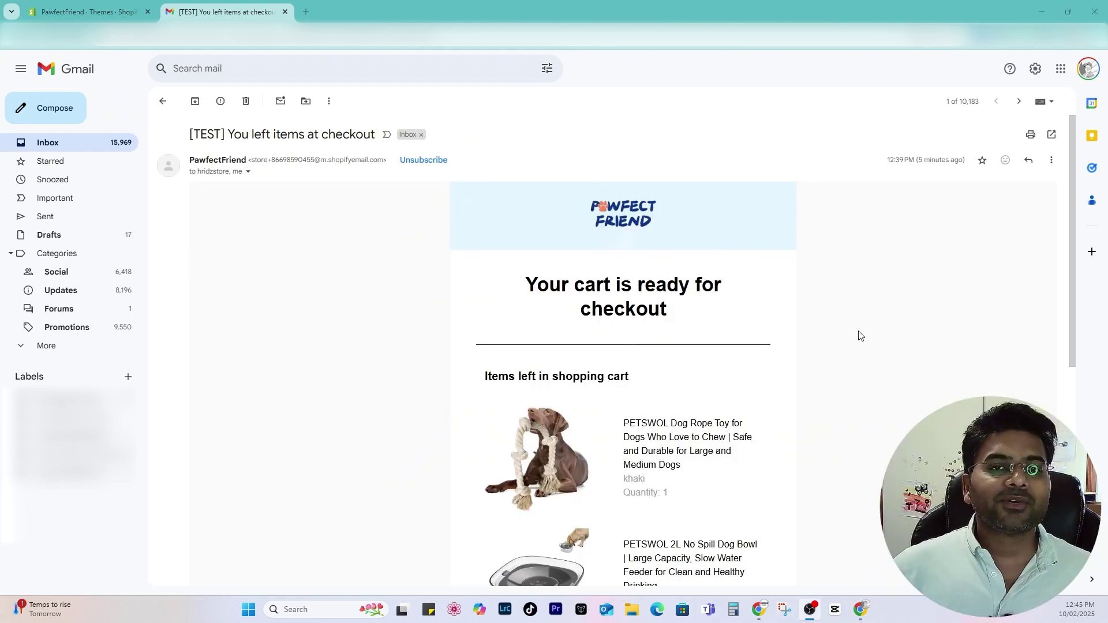
# Open the store's Notifications settings and highlight the notice that the sender domain isn't authenticated
pyautogui.click(86, 12)
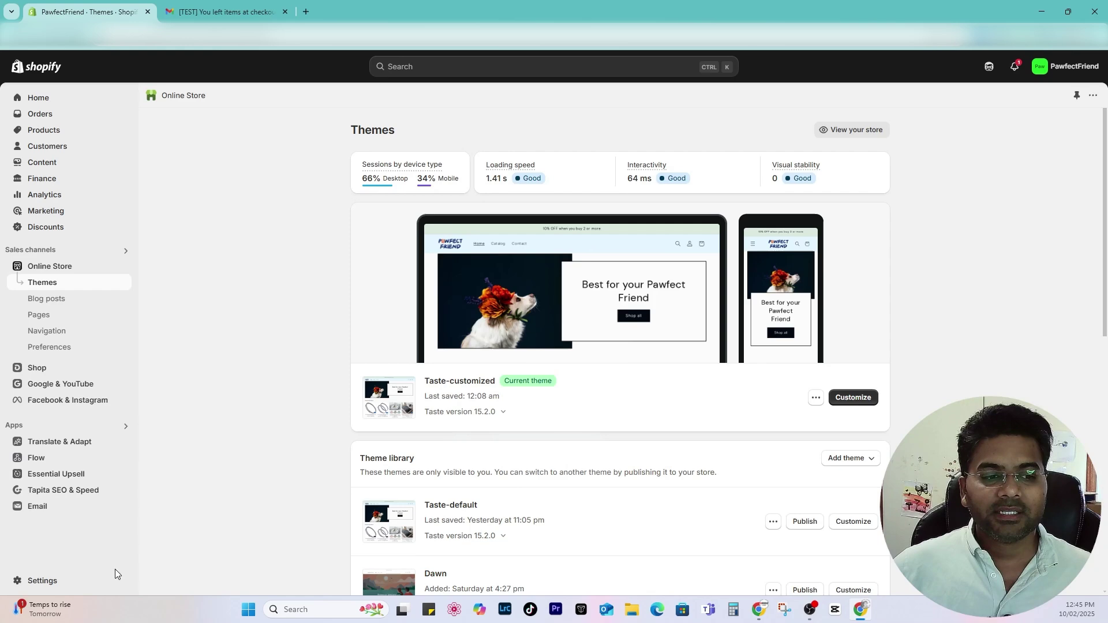
pyautogui.click(32, 583)
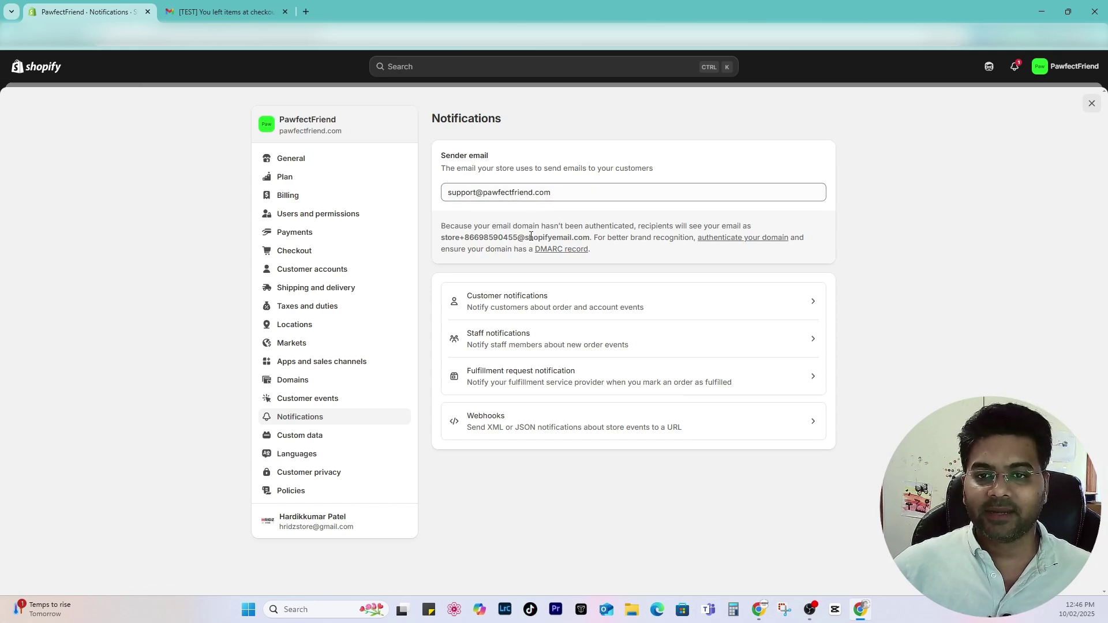
pyautogui.moveTo(441, 225); pyautogui.dragTo(552, 224)
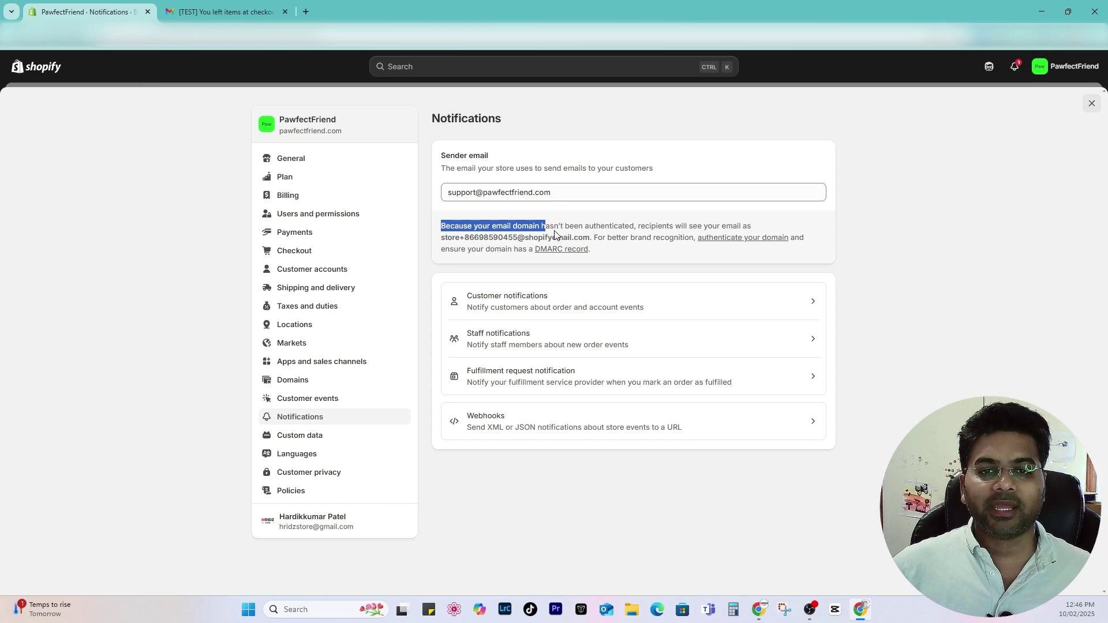
pyautogui.click(574, 225)
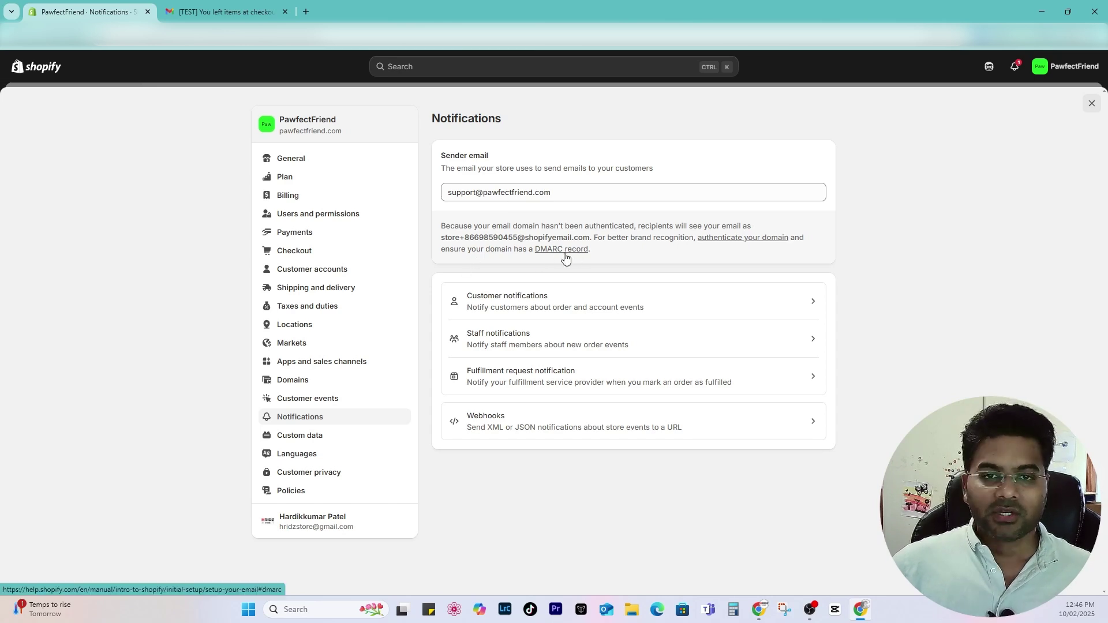
# Open Authenticate your domain and review the four CNAME records Shopify requires
pyautogui.click(738, 238)
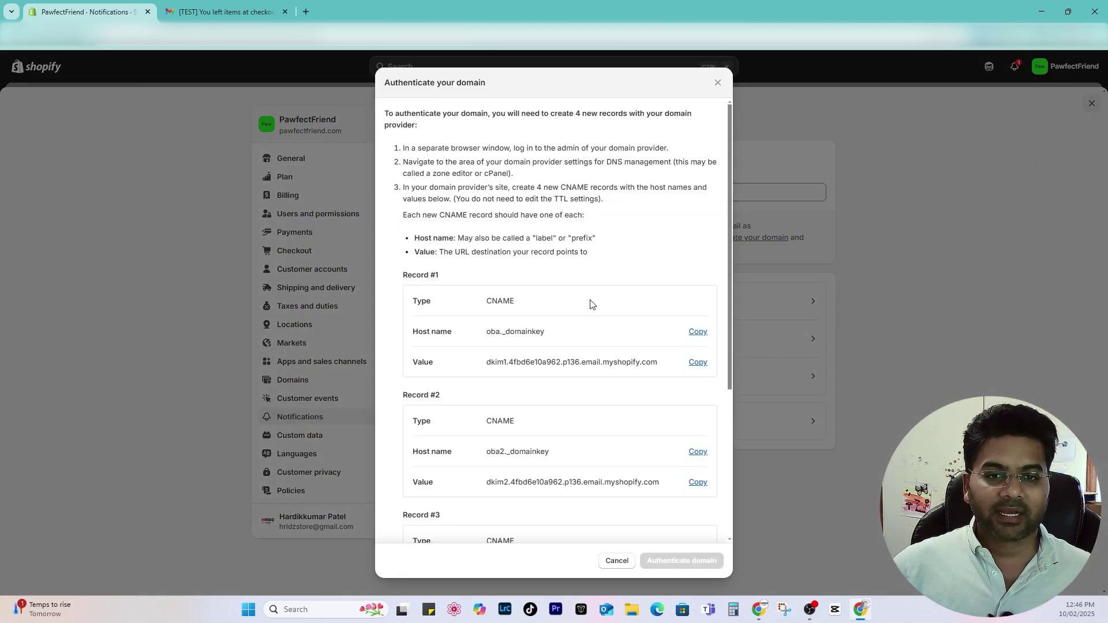
pyautogui.scroll(-4, 591, 306)
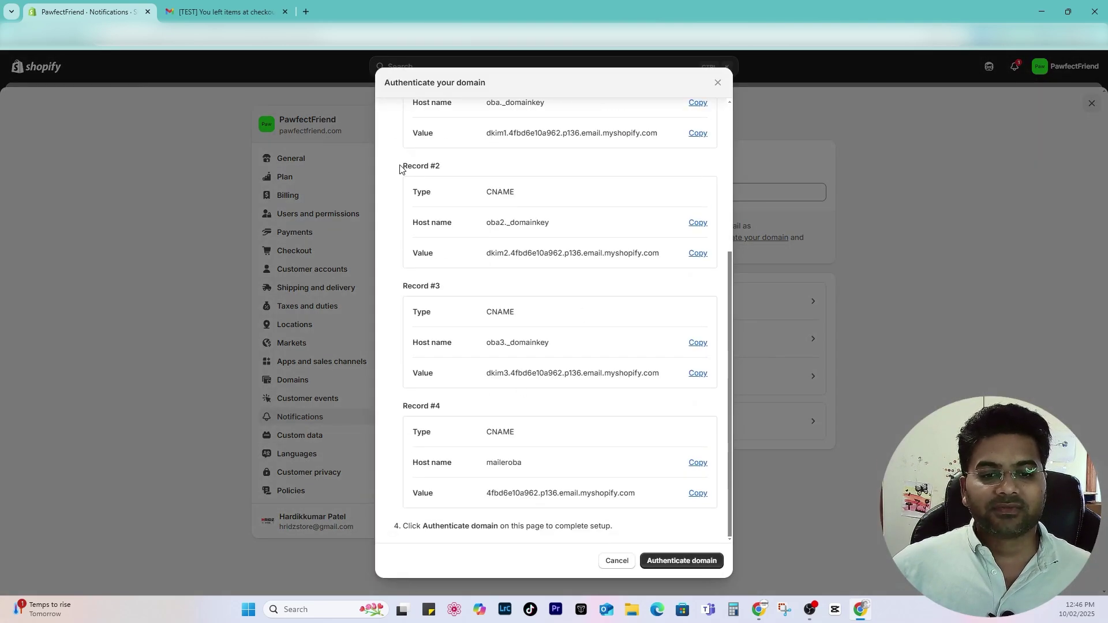
pyautogui.scroll(4, 559, 441)
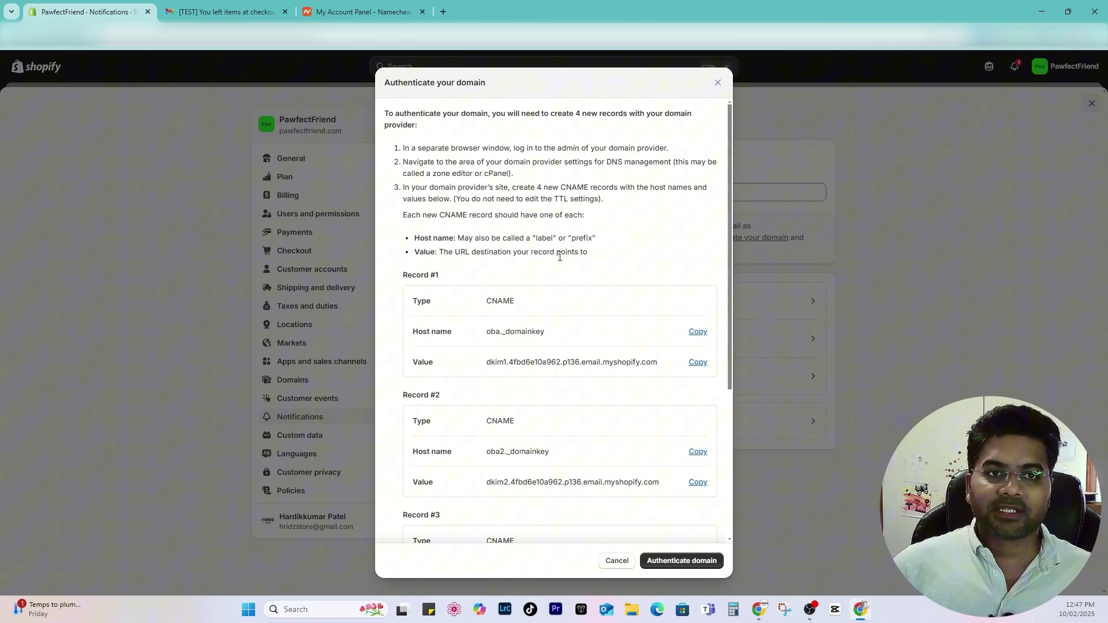
pyautogui.hotkey('ctrl', 'shift', 'Tab')
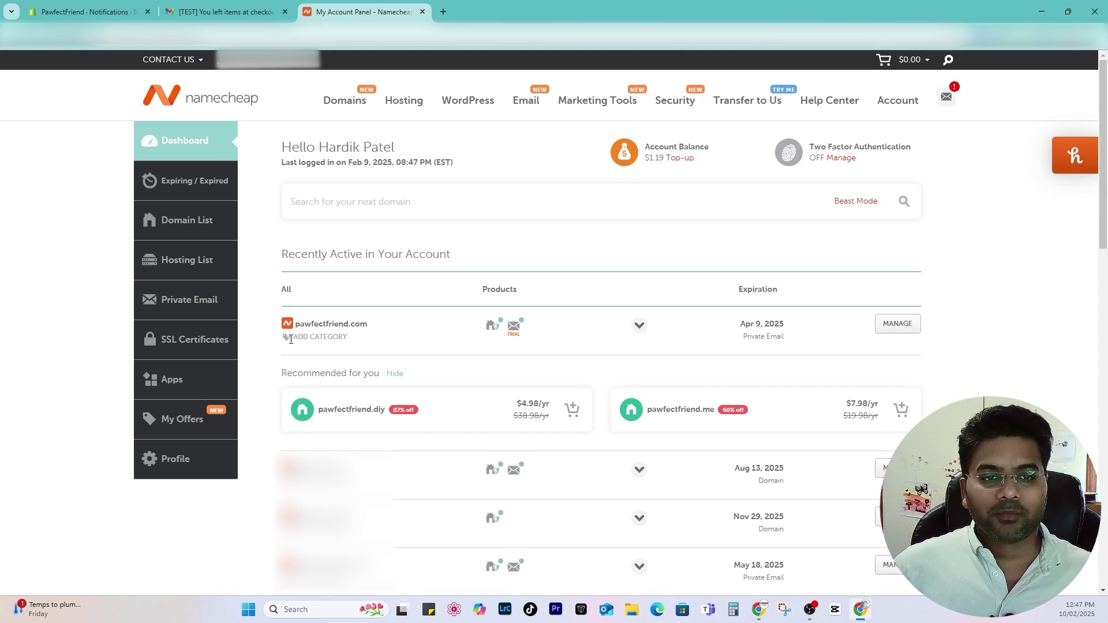
# Open the Advanced DNS host records for pawfectfriend.com in Namecheap
pyautogui.moveTo(296, 325); pyautogui.dragTo(349, 325)
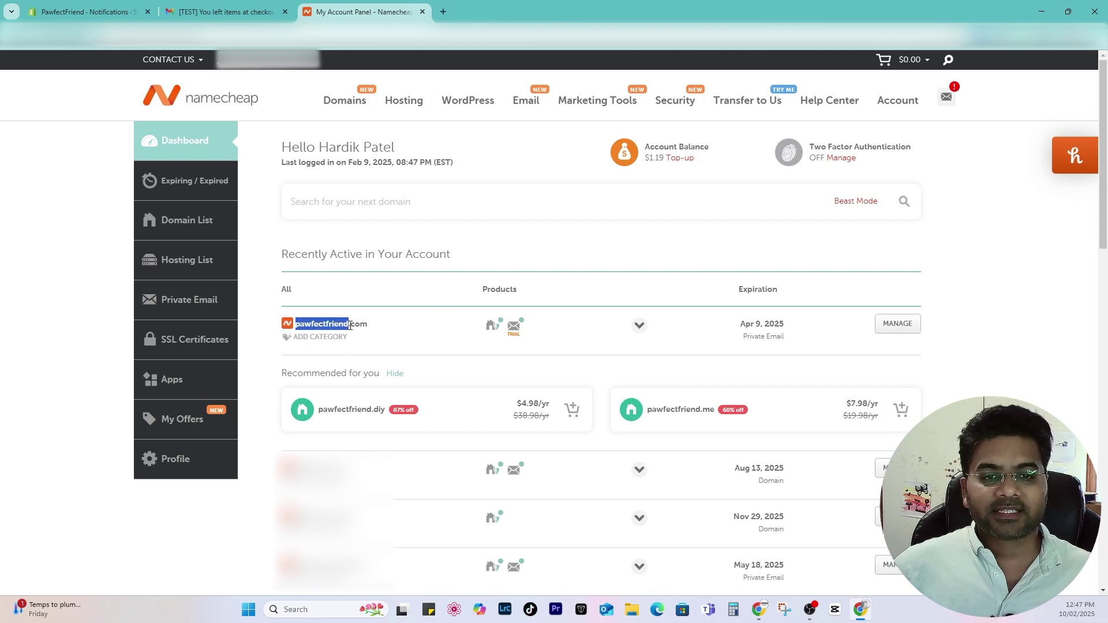
pyautogui.click(889, 327)
pyautogui.click(725, 261)
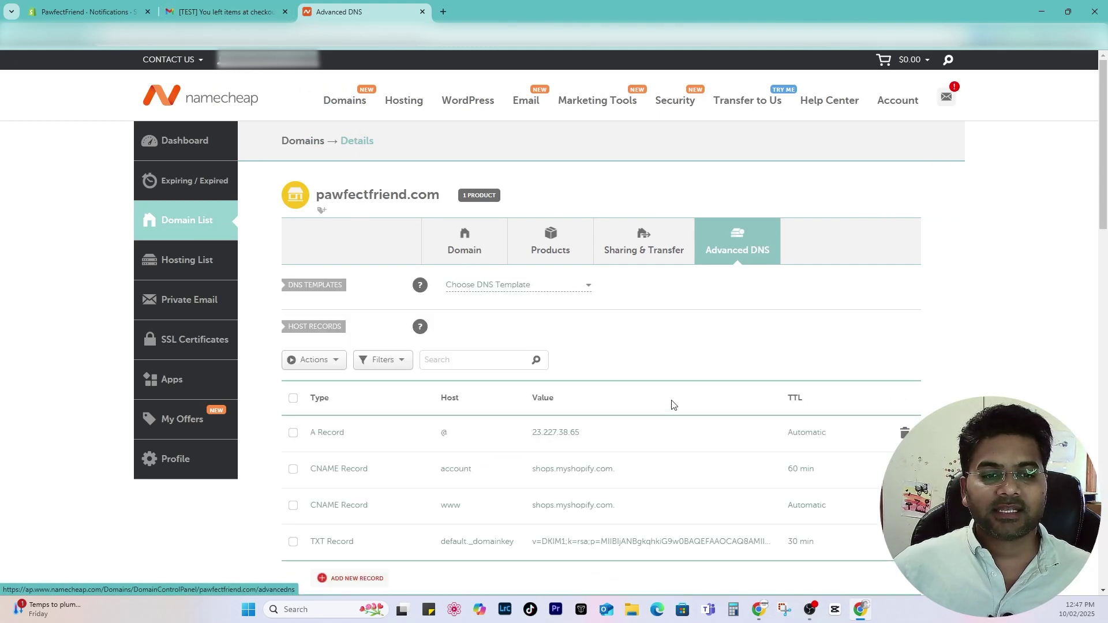
pyautogui.scroll(-3, 704, 359)
pyautogui.click(211, 12)
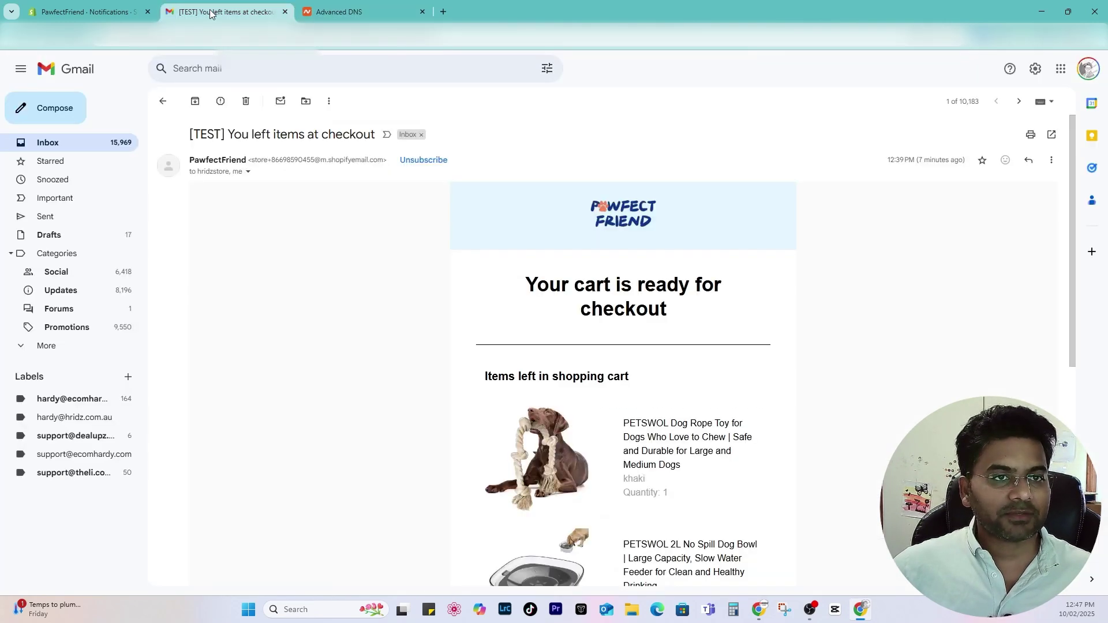
# Copy Record #1's host name oba._domainkey from Shopify's authentication dialog
pyautogui.moveTo(111, 12); pyautogui.dragTo(242, 11)
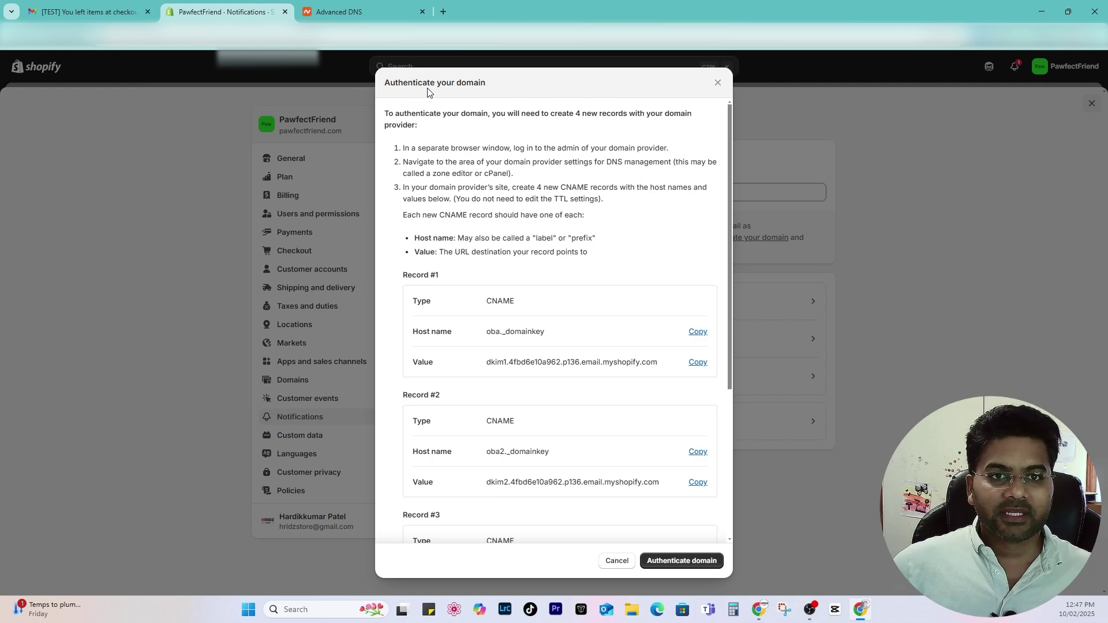
pyautogui.tripleClick(434, 274)
pyautogui.click(510, 304)
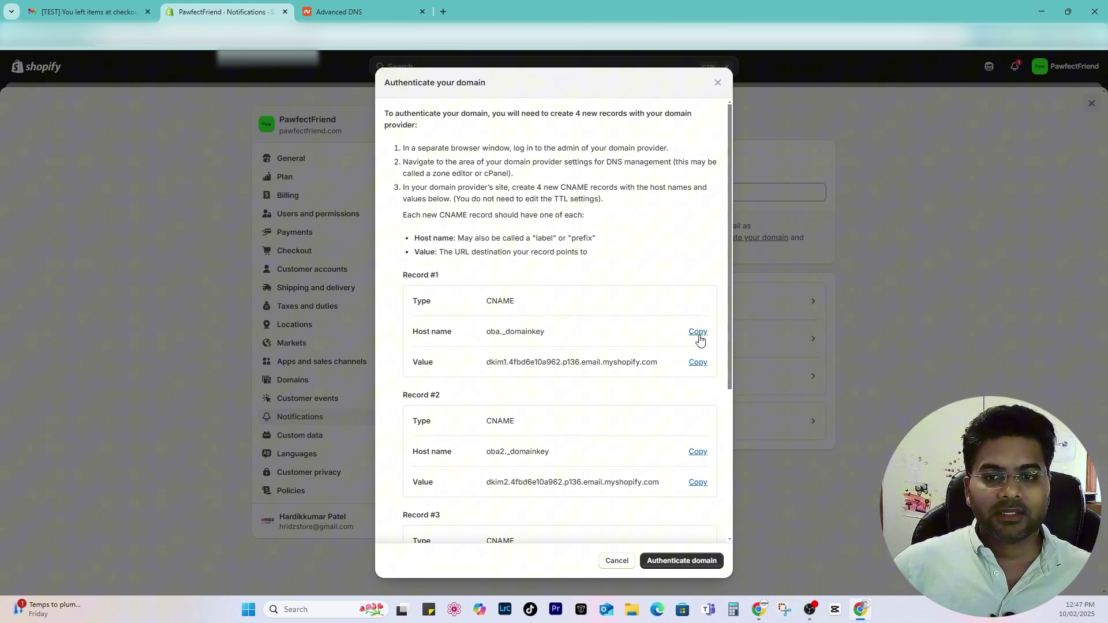
pyautogui.click(697, 332)
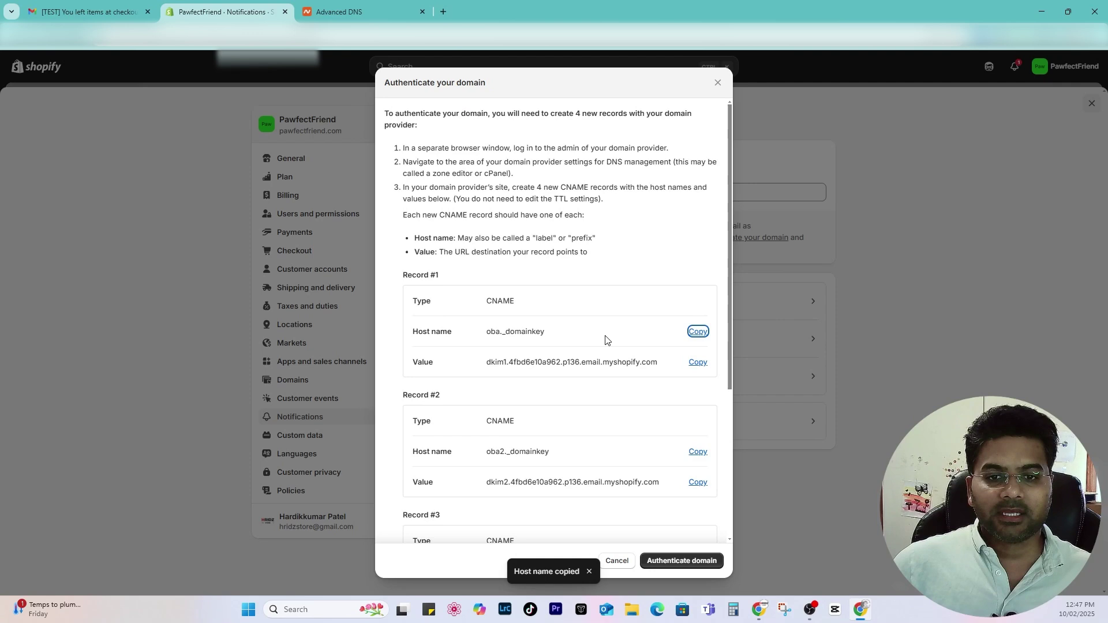
pyautogui.click(698, 332)
# Add a new CNAME host record in Namecheap with host name oba._domainkey
pyautogui.click(321, 7)
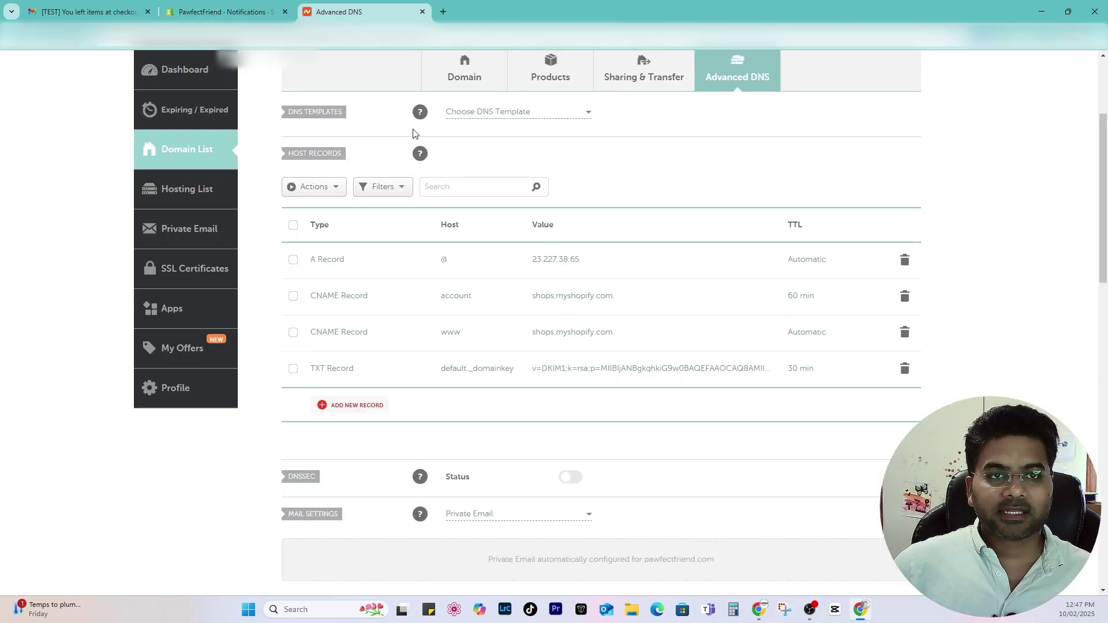
pyautogui.scroll(3, 525, 425)
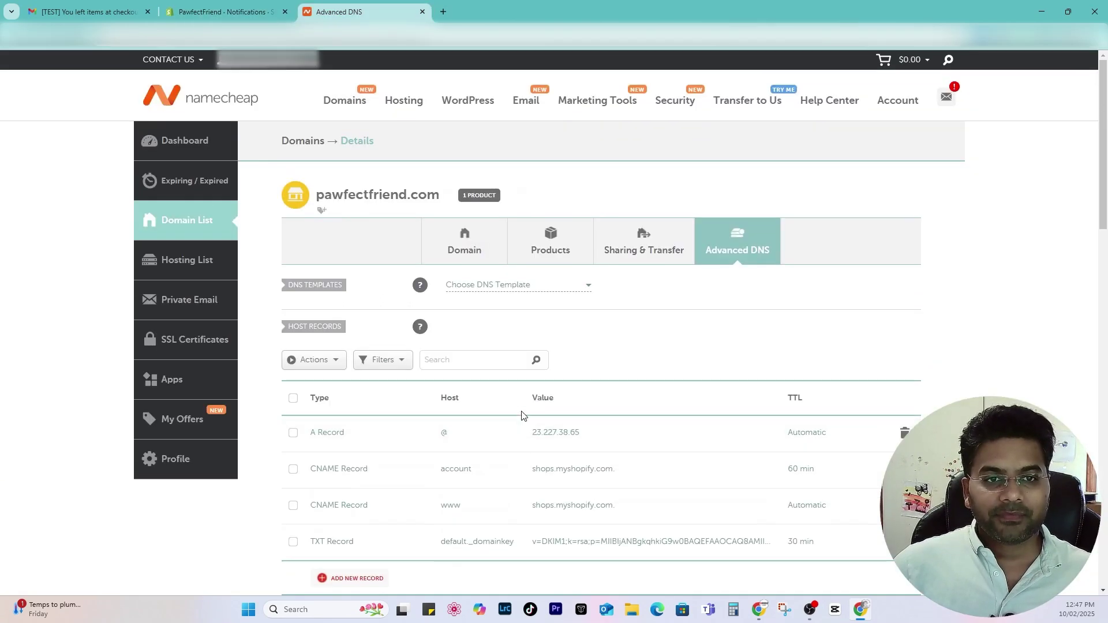
pyautogui.scroll(-2, 512, 250)
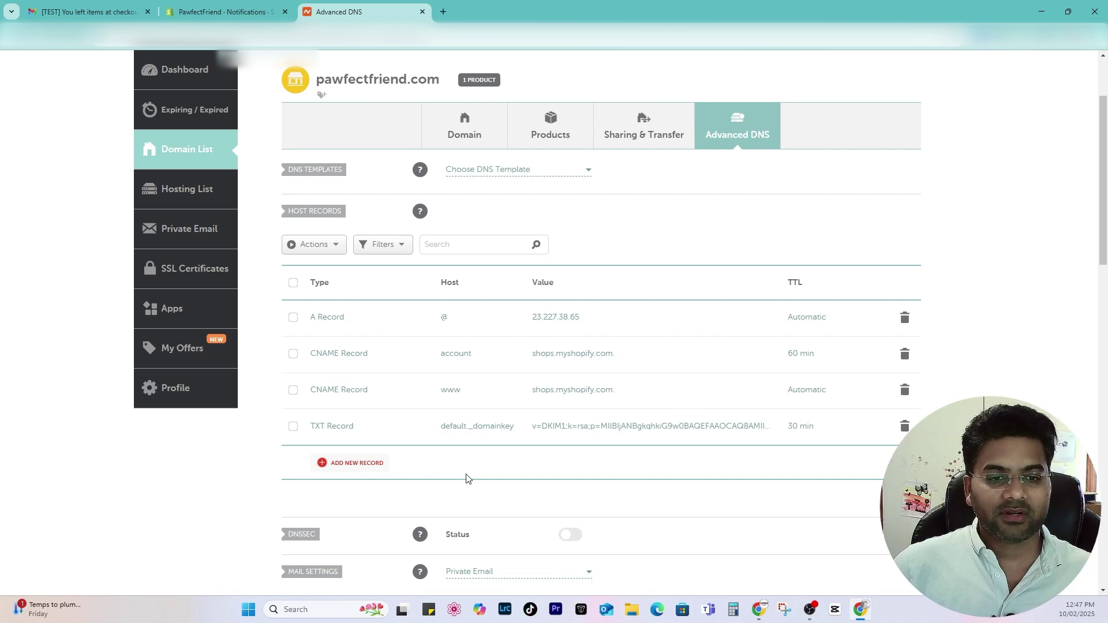
pyautogui.click(372, 467)
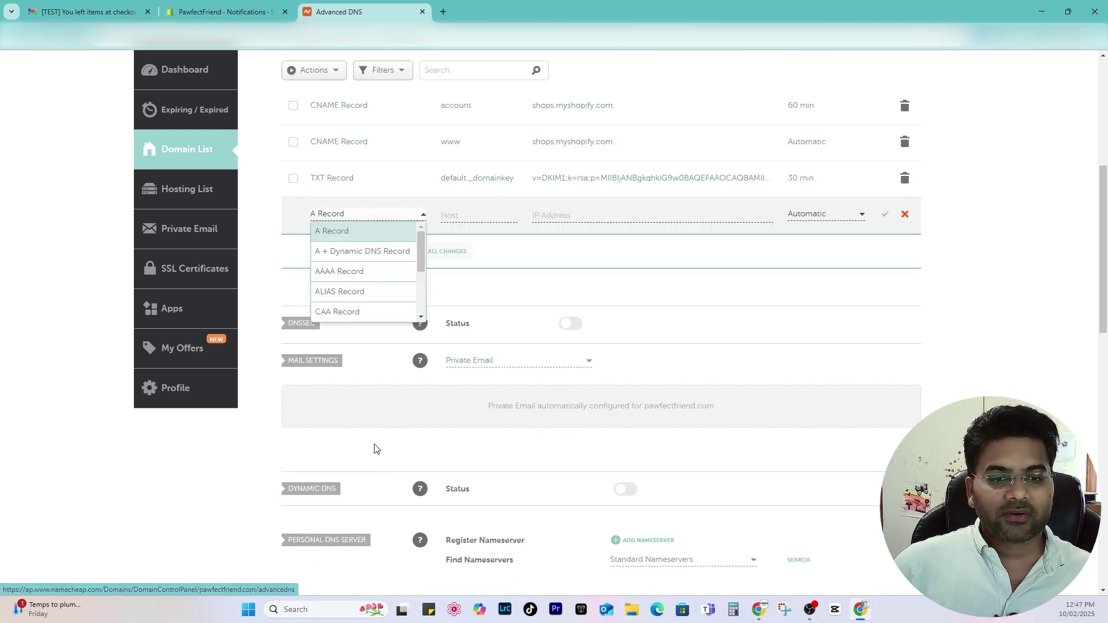
pyautogui.scroll(-2, 336, 255)
pyautogui.click(347, 280)
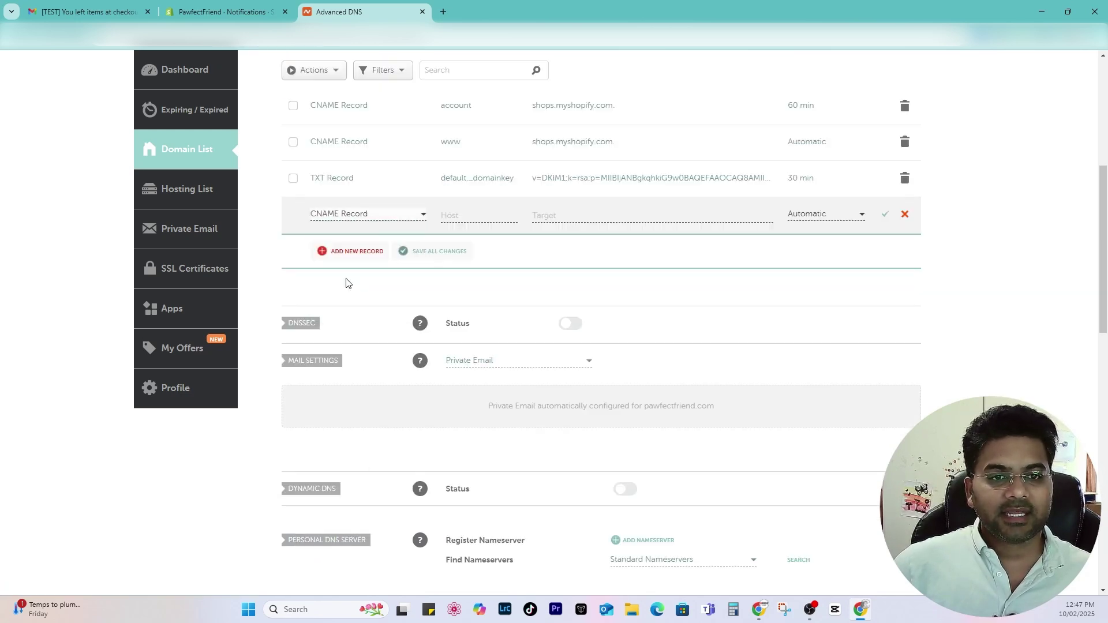
pyautogui.click(269, 9)
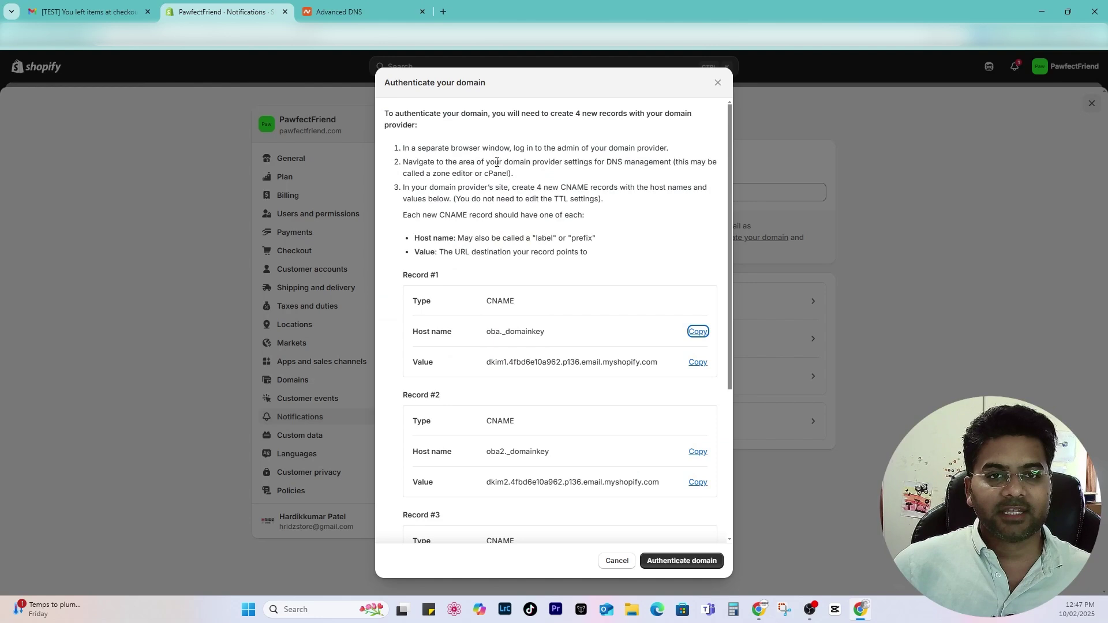
pyautogui.click(346, 11)
pyautogui.click(459, 215)
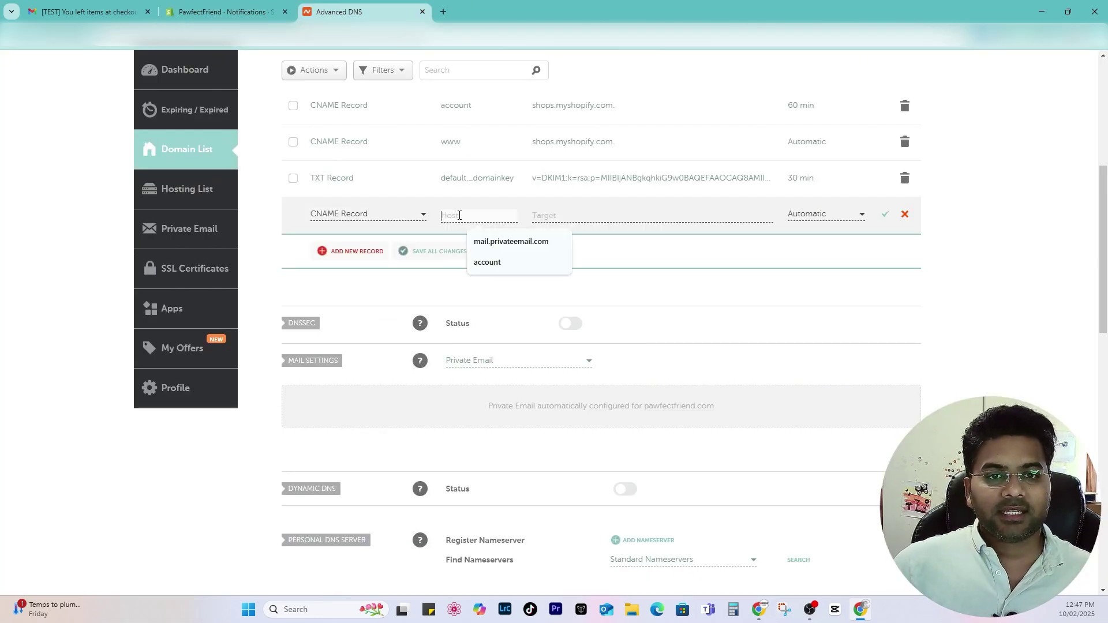
pyautogui.hotkey('ctrl', 'v')
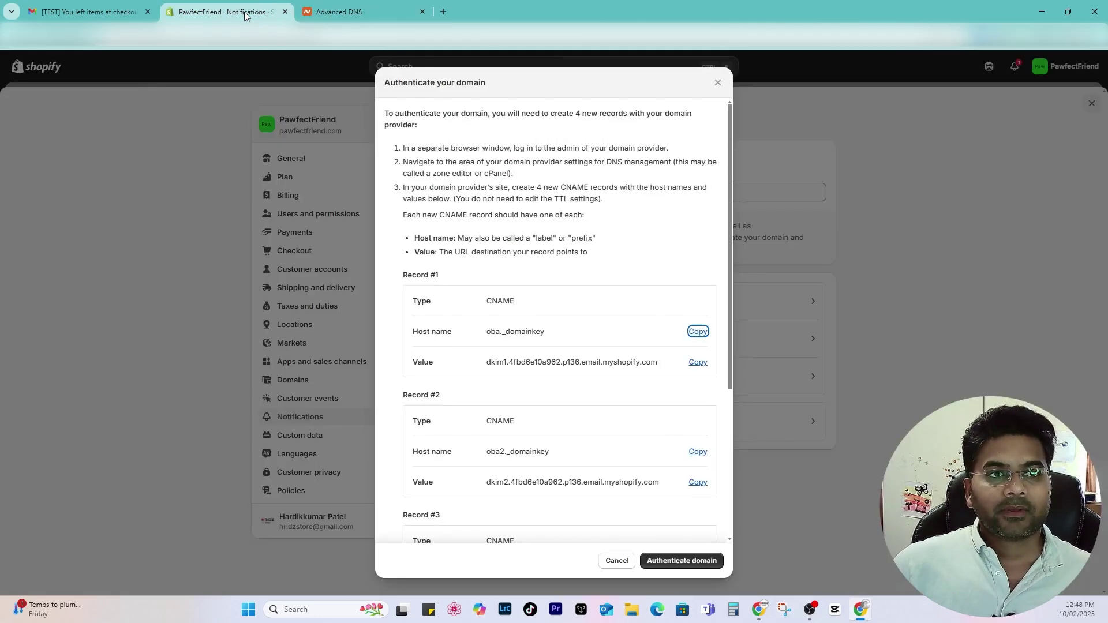
# Set its target to dkim1.4fbd6e10a962.p136.email.myshopify.com and save the record
pyautogui.click(209, 13)
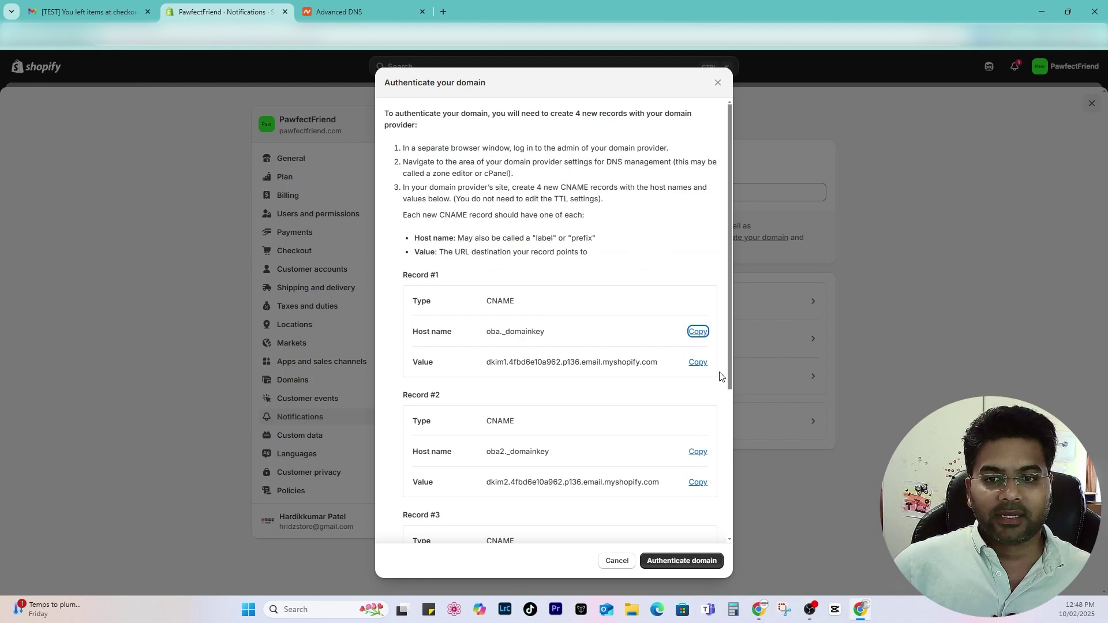
pyautogui.click(697, 362)
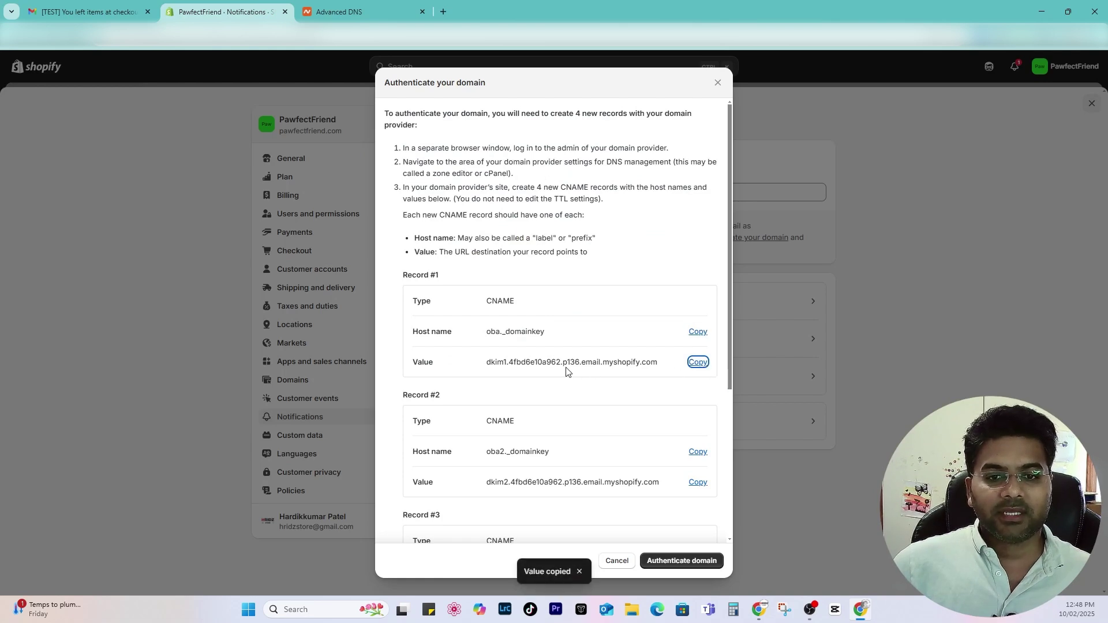
pyautogui.click(344, 11)
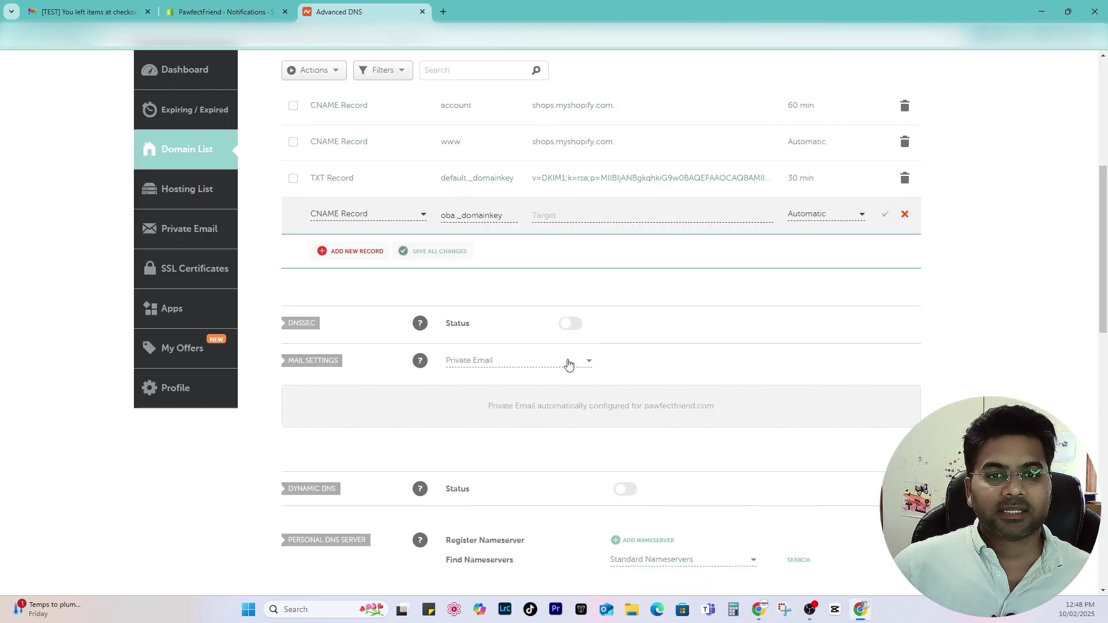
pyautogui.scroll(1, 596, 285)
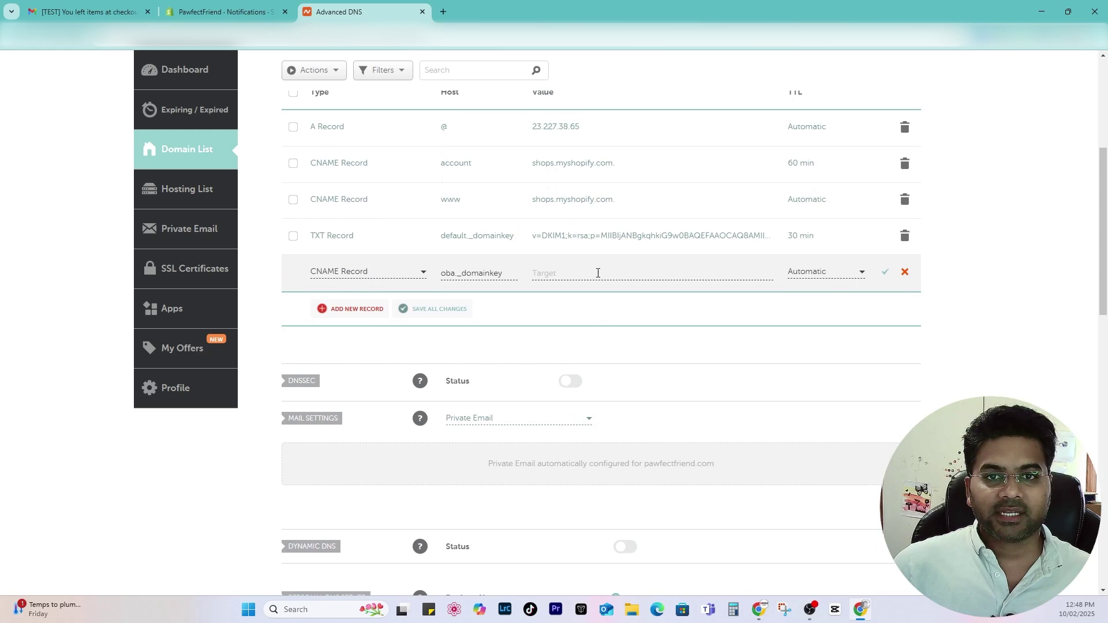
pyautogui.click(598, 273)
pyautogui.hotkey('ctrl', 'v')
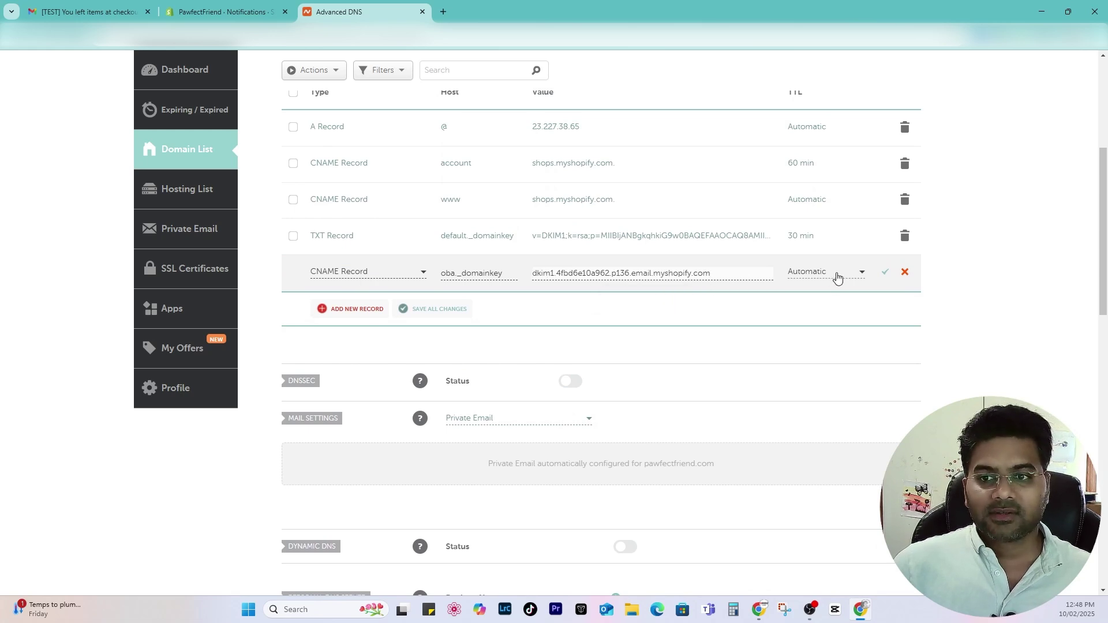
pyautogui.click(883, 275)
# Copy Record #2's host name from Shopify's authentication dialog
pyautogui.click(225, 12)
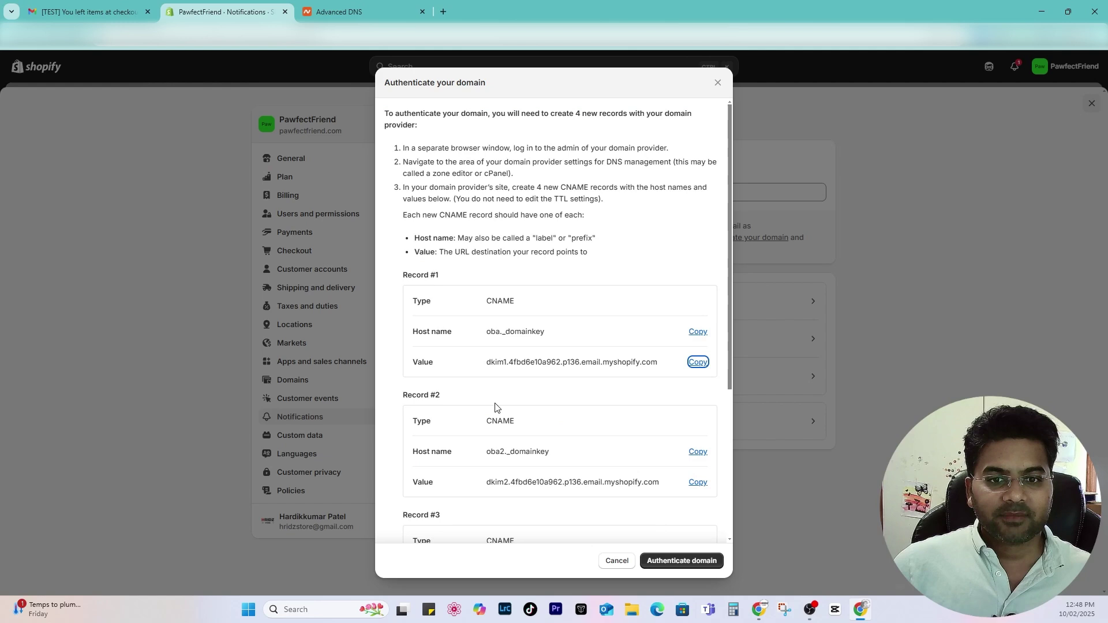
pyautogui.scroll(-2, 452, 301)
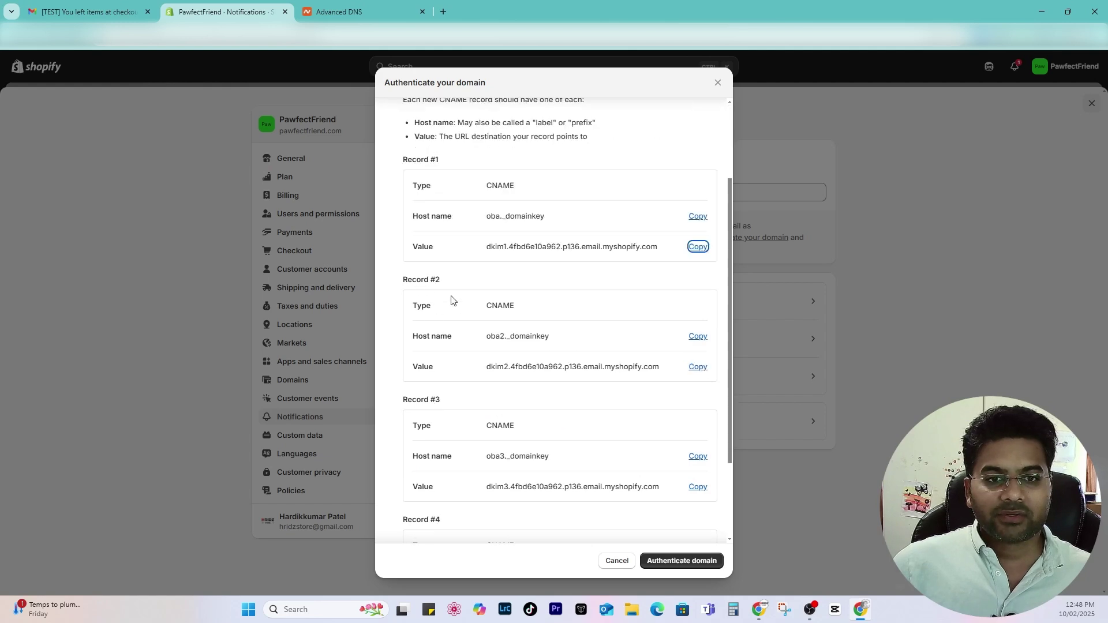
pyautogui.click(698, 339)
# Add a CNAME row for oba2._domainkey with Record #2's dkim2 value as target
pyautogui.click(341, 12)
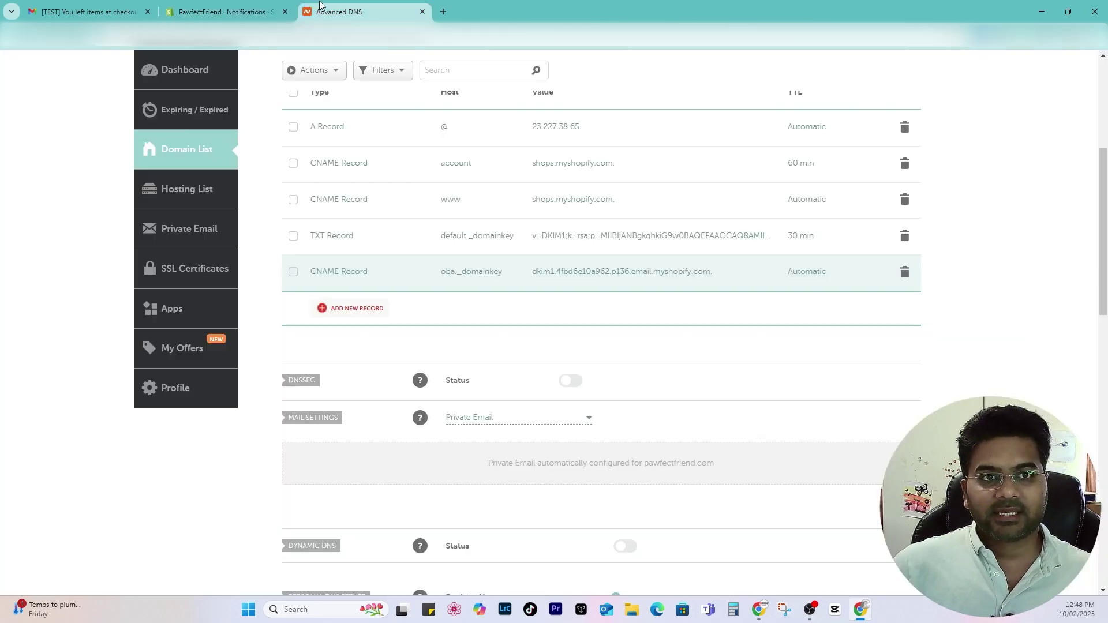
pyautogui.click(348, 308)
pyautogui.click(347, 291)
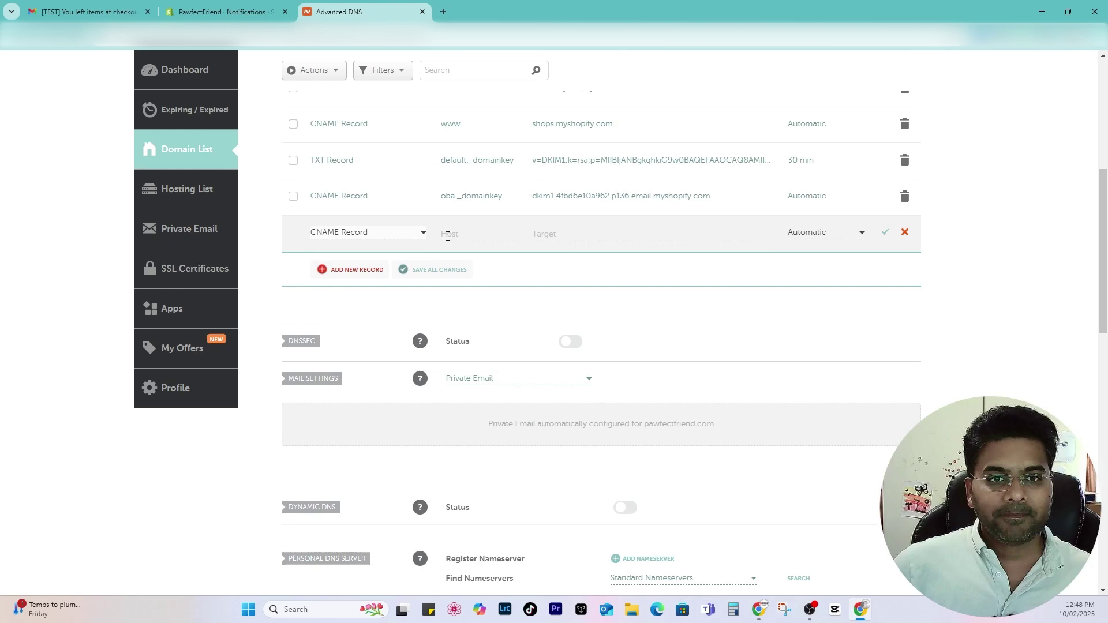
pyautogui.click(225, 11)
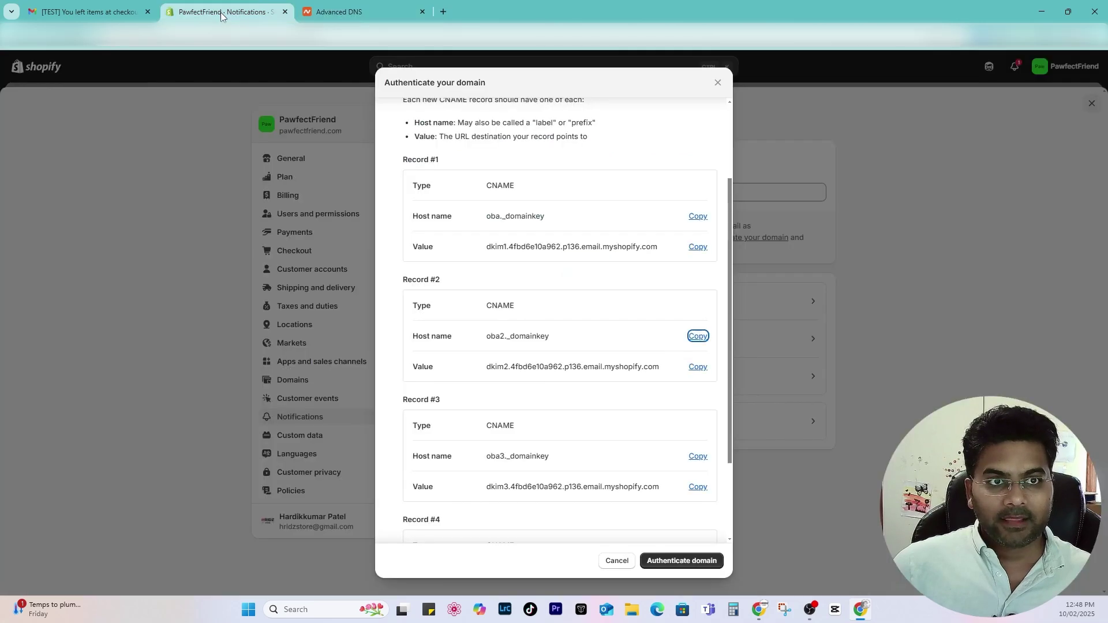
pyautogui.click(698, 367)
pyautogui.click(340, 12)
pyautogui.hotkey('ctrl', 'v')
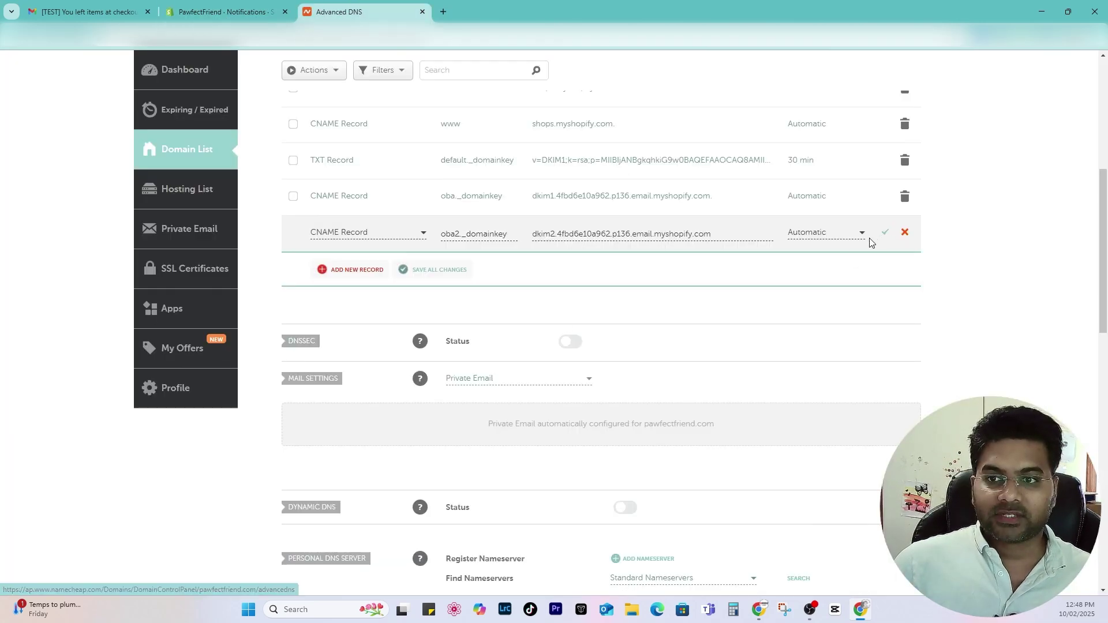
# Add and save the oba3._domainkey CNAME record with Record #3's dkim3 value
pyautogui.hotkey('ctrl', 'shift', 'Tab')
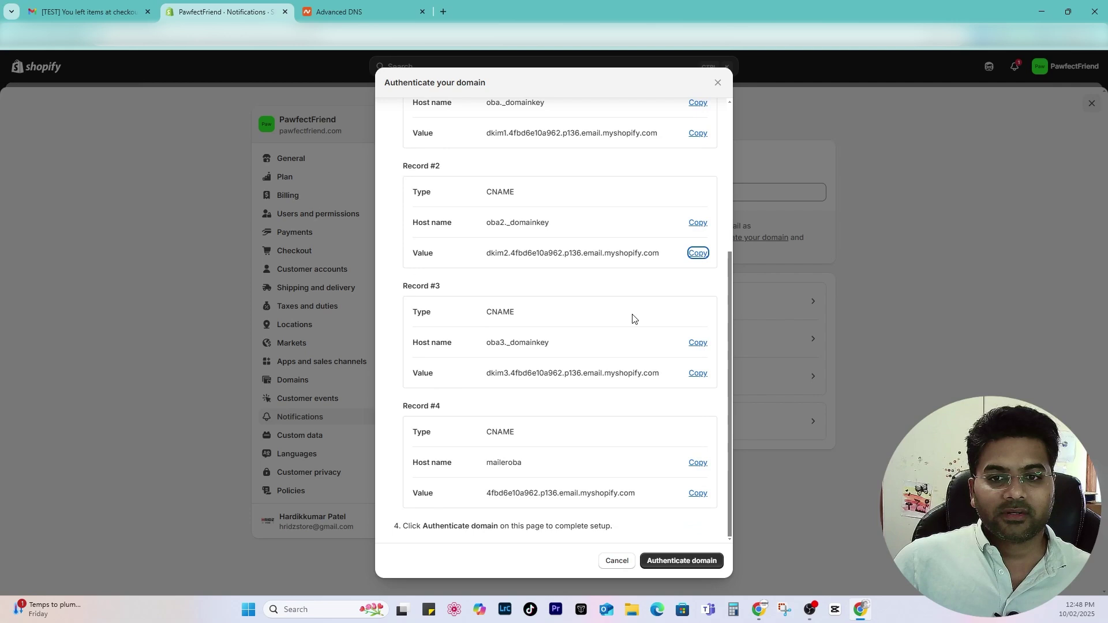
pyautogui.click(698, 343)
pyautogui.hotkey('ctrl', 'Tab')
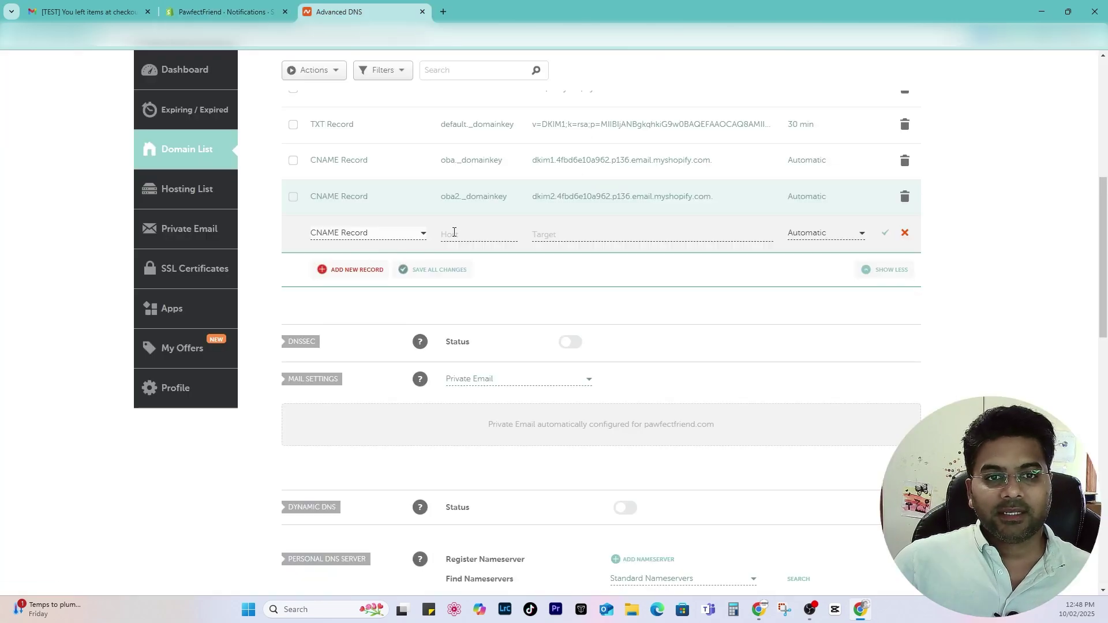
pyautogui.click(454, 232)
pyautogui.hotkey('ctrl', 'shift', 'Tab')
pyautogui.click(698, 374)
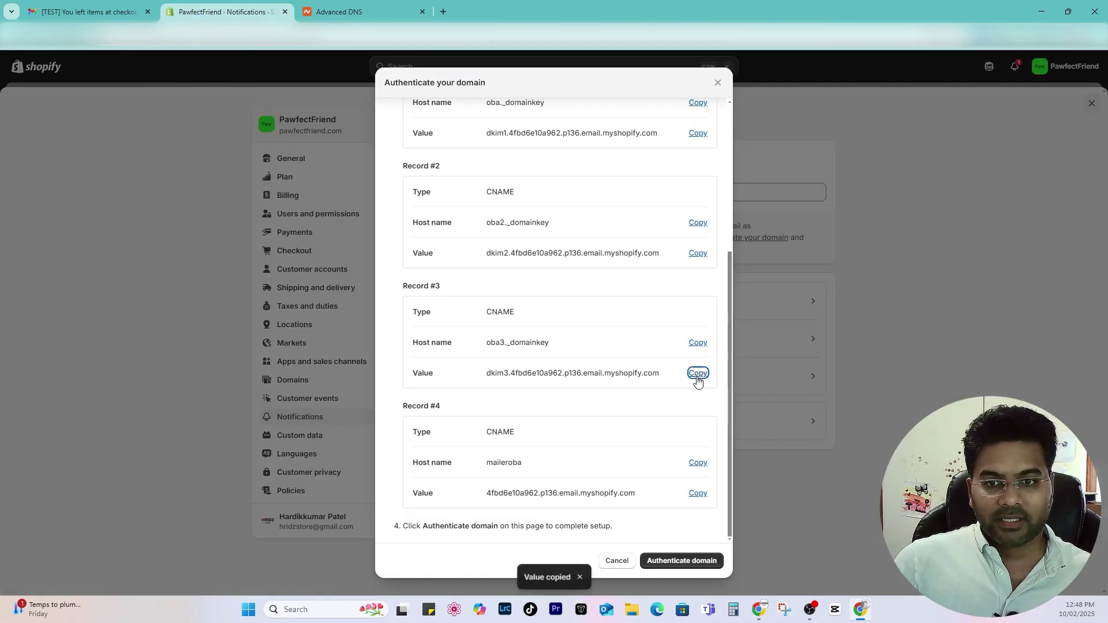
pyautogui.hotkey('ctrl', 'Tab')
pyautogui.hotkey('ctrl', 'v')
pyautogui.click(899, 232)
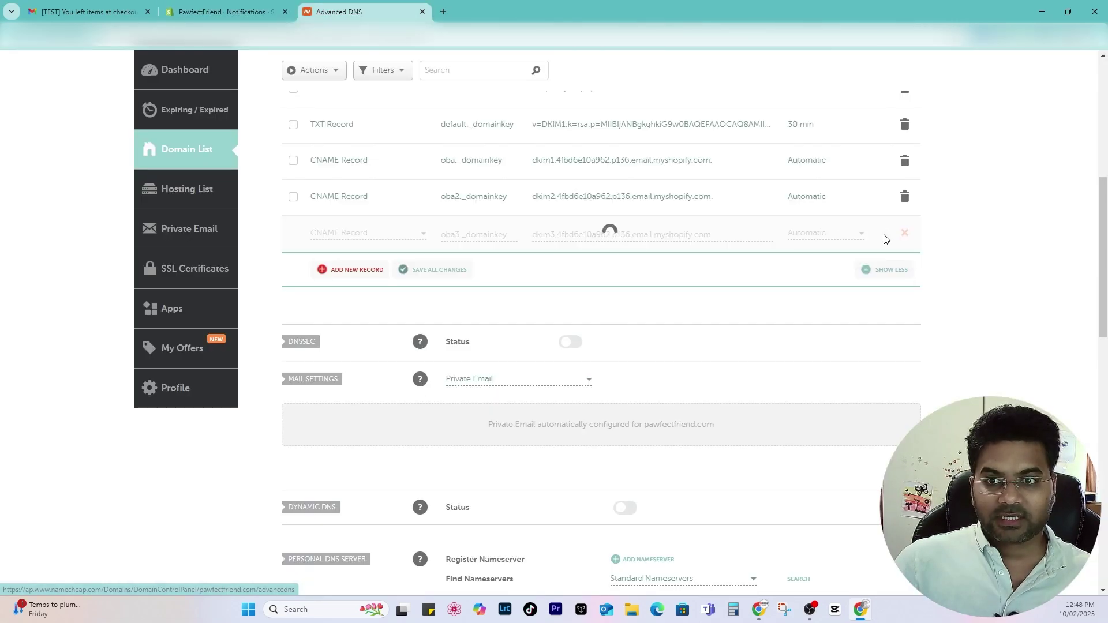
# Copy Record #4's maileroba host name and value for the final CNAME record
pyautogui.click(228, 12)
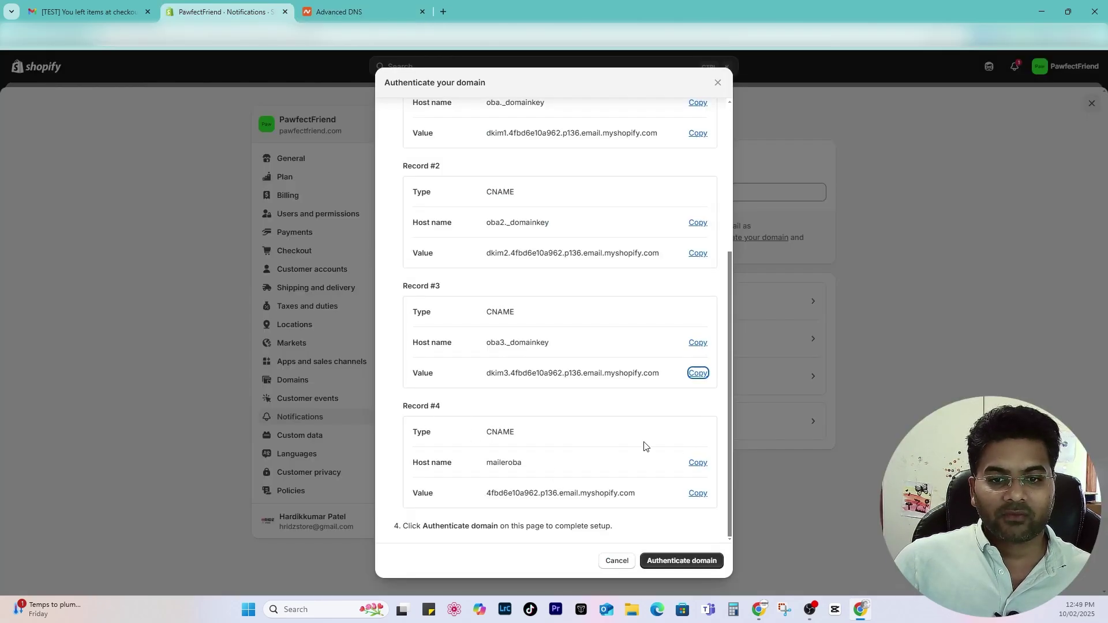
pyautogui.click(698, 462)
pyautogui.hotkey('ctrl', 'Tab')
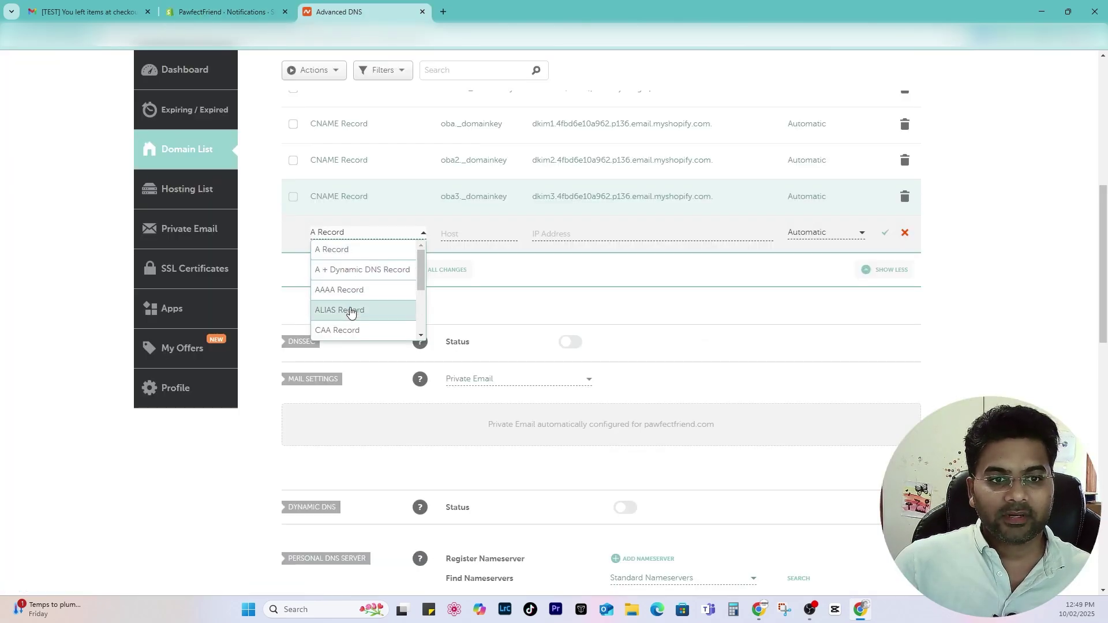
pyautogui.scroll(-2, 351, 312)
pyautogui.hotkey('ctrl', 'shift', 'Tab')
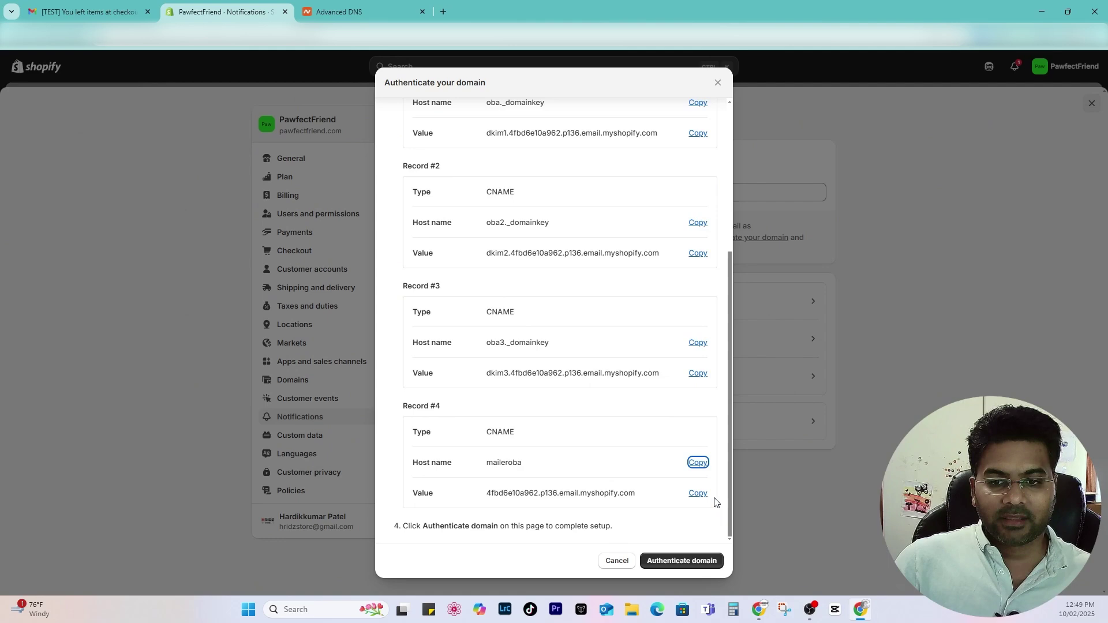
pyautogui.click(698, 493)
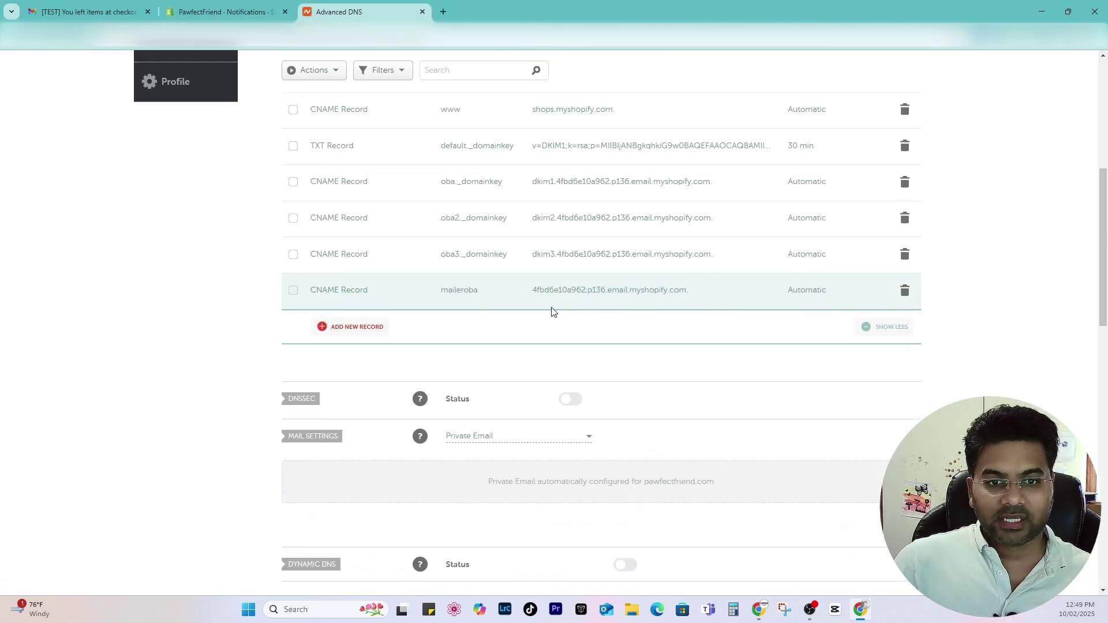
# Submit the domain for authentication and confirm the pending notice, up to 24 hours
pyautogui.hotkey('ctrl', 'shift', 'Tab')
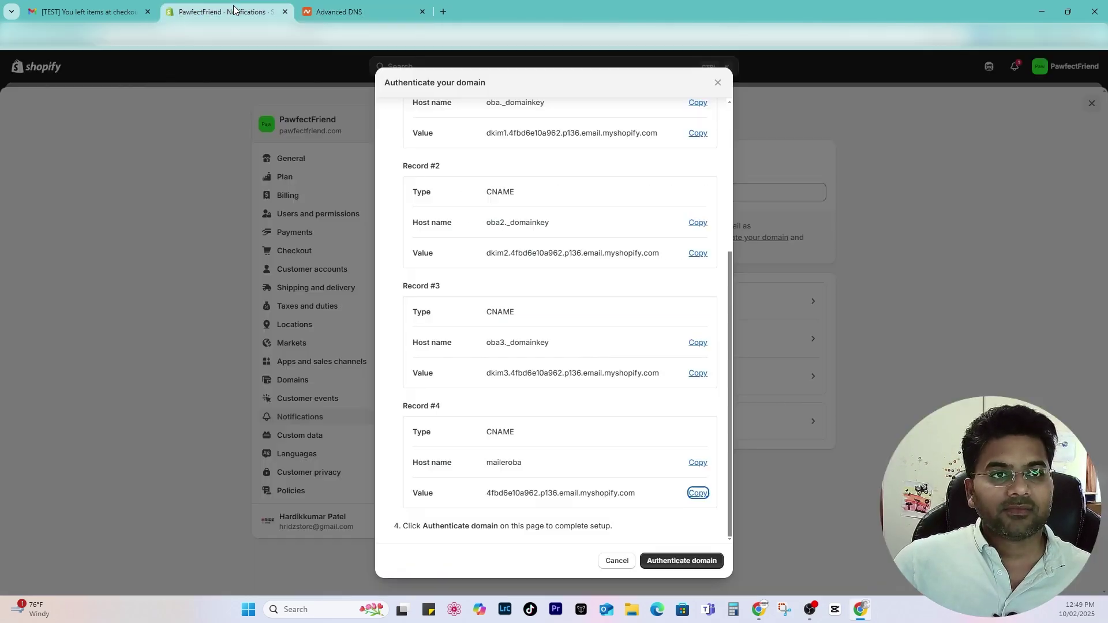
pyautogui.click(695, 566)
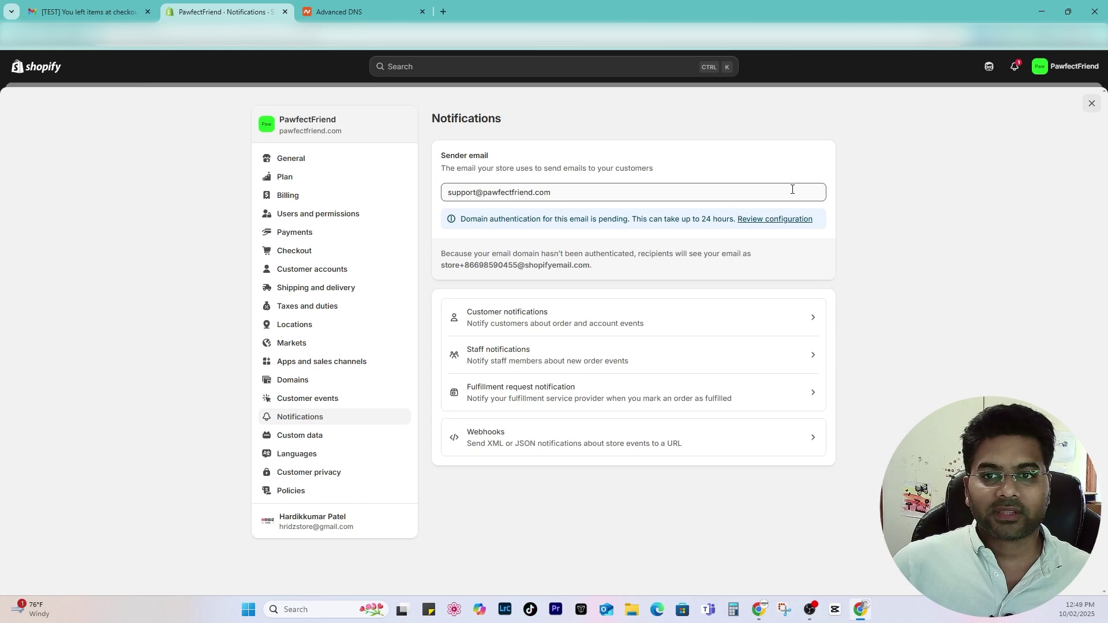
pyautogui.moveTo(461, 219); pyautogui.dragTo(716, 228)
pyautogui.click(720, 228)
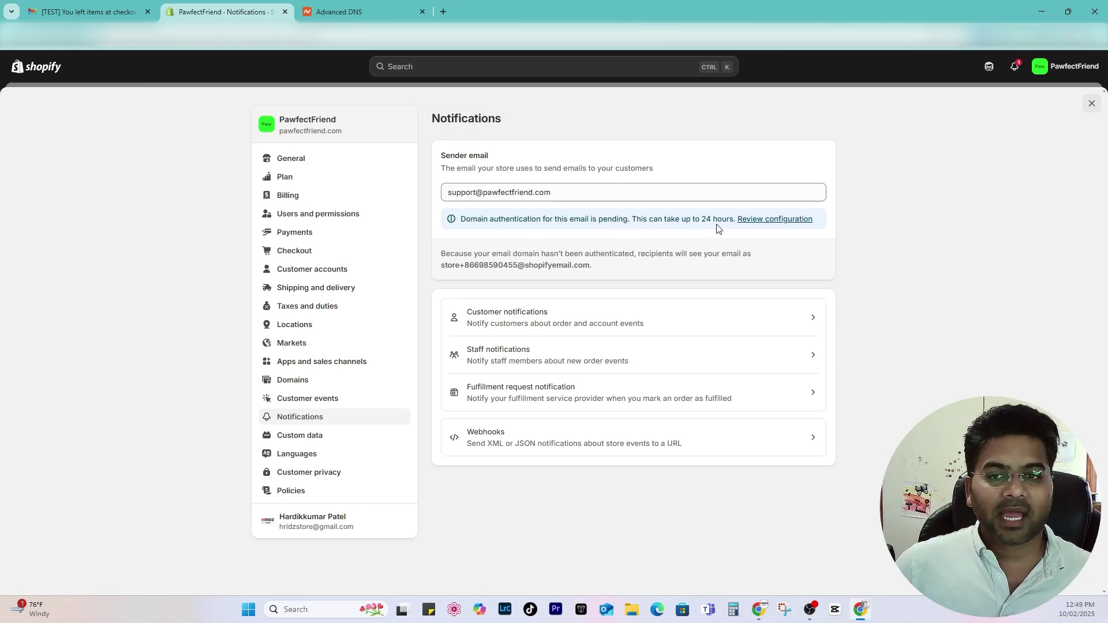